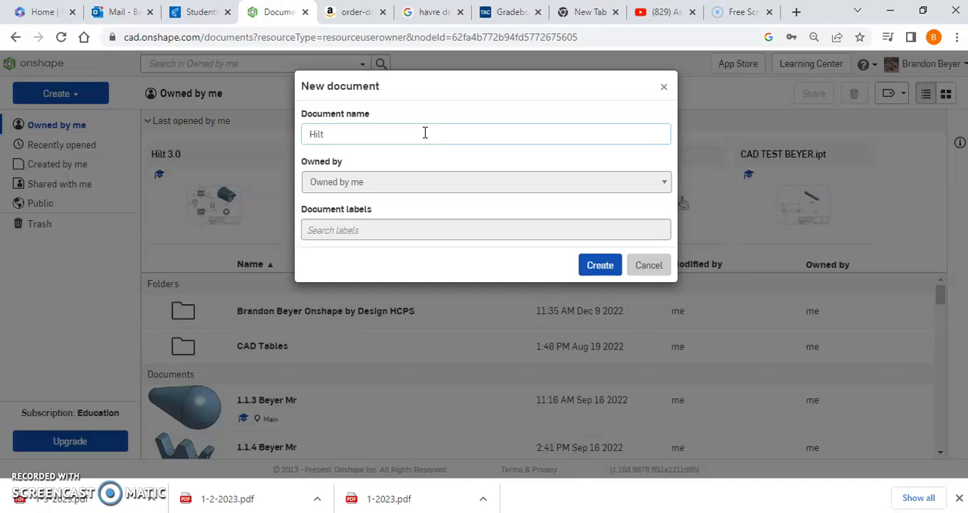
- Try to create a new document named "Hilt play"
click(428, 133)
click(599, 265)
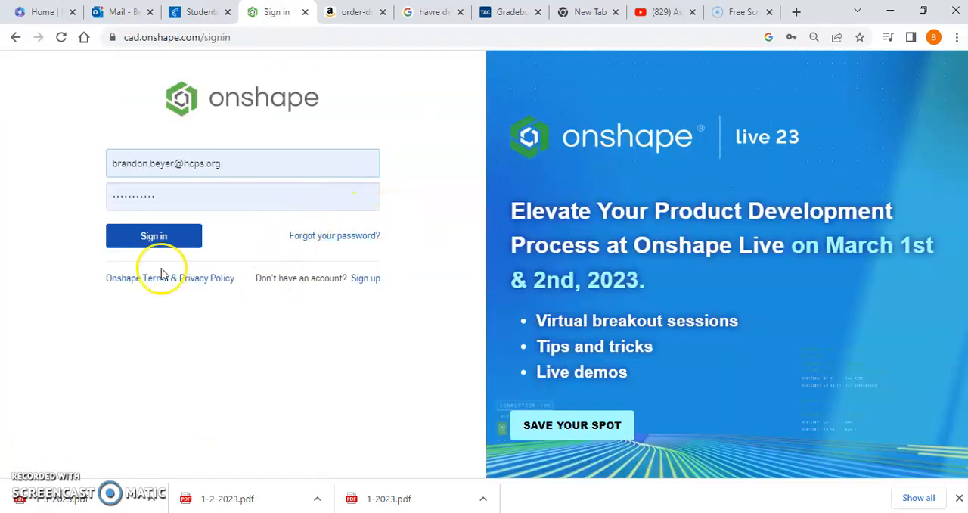
click(152, 235)
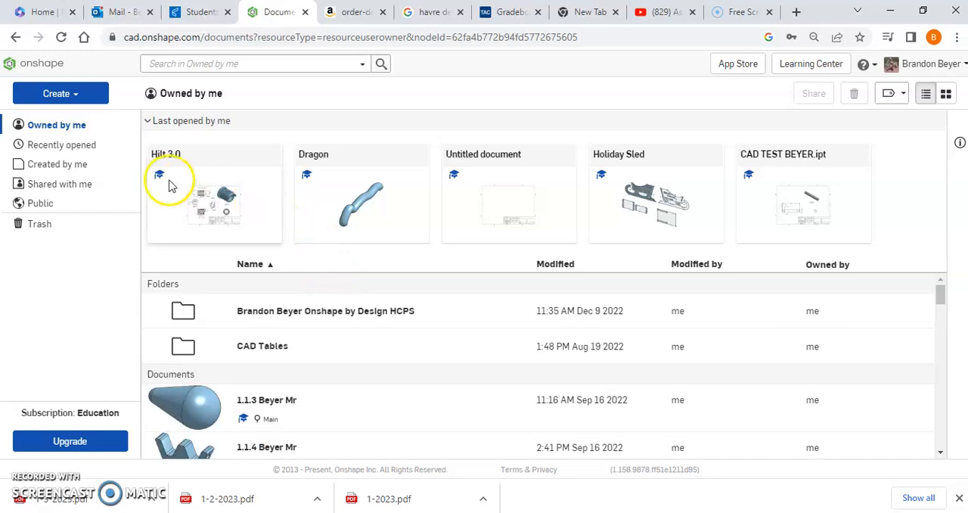
click(53, 93)
click(79, 119)
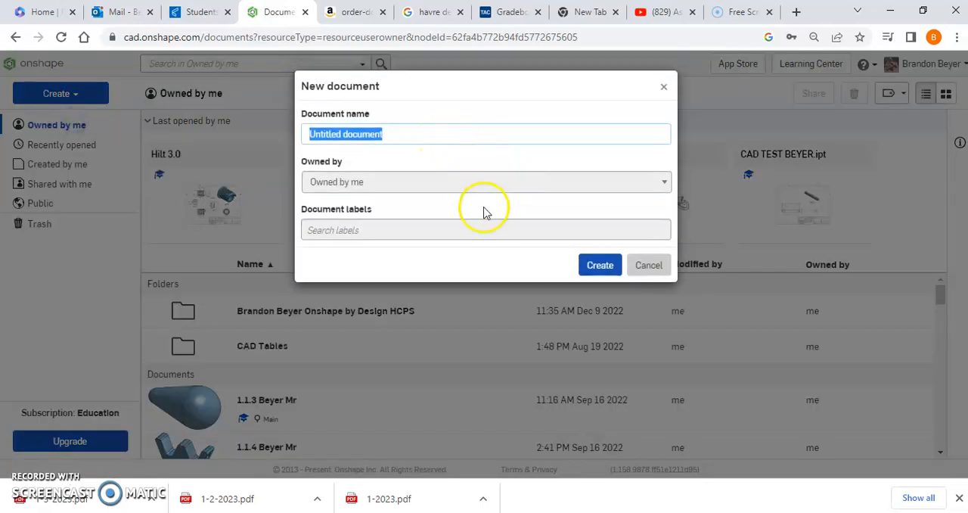
click(648, 266)
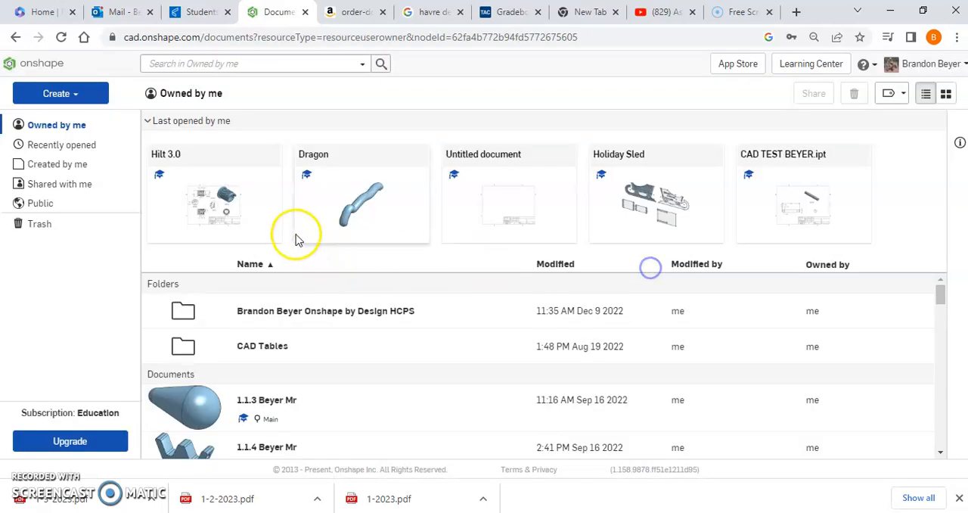
click(537, 161)
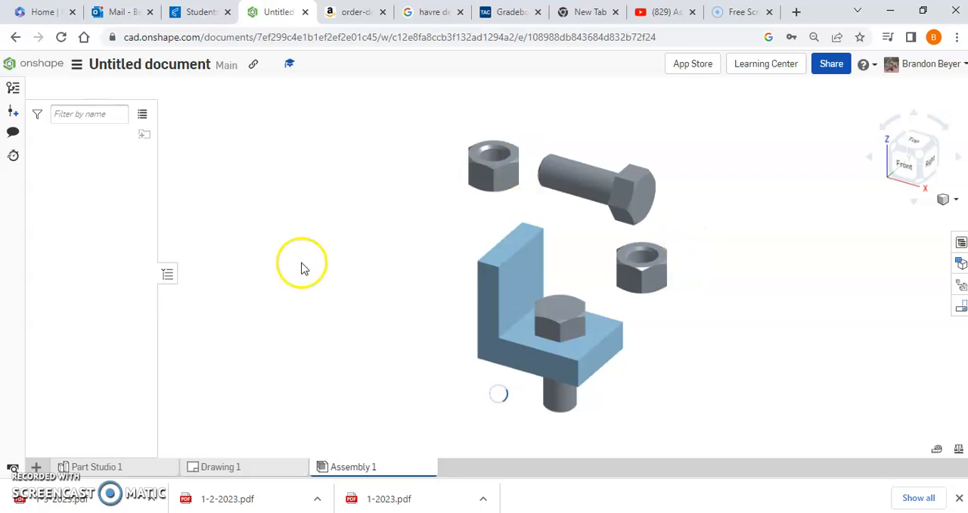
click(22, 63)
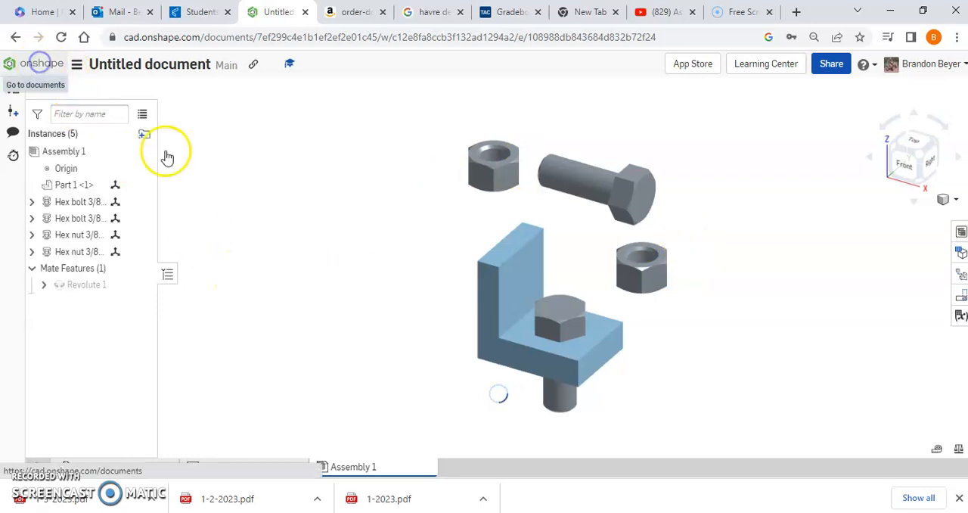
- Create a new document named "hilt play2"
click(61, 97)
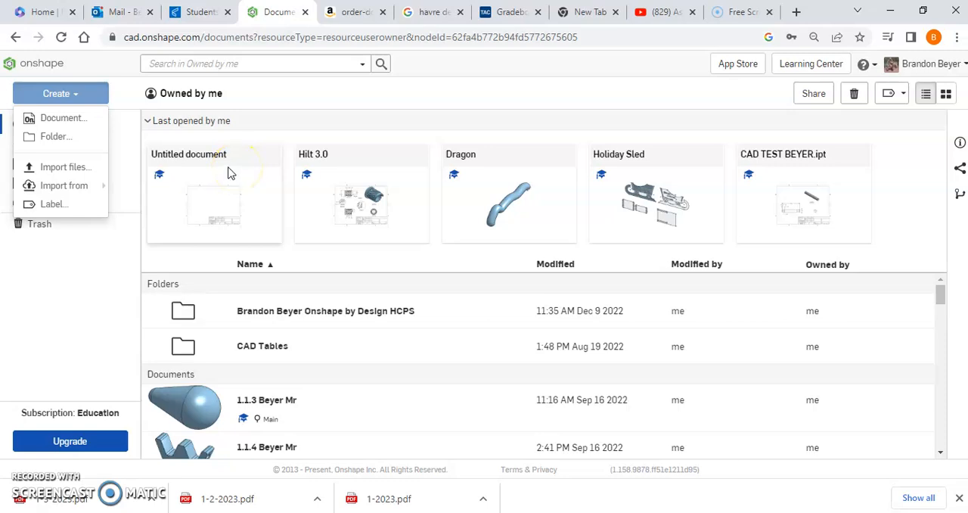
click(50, 119)
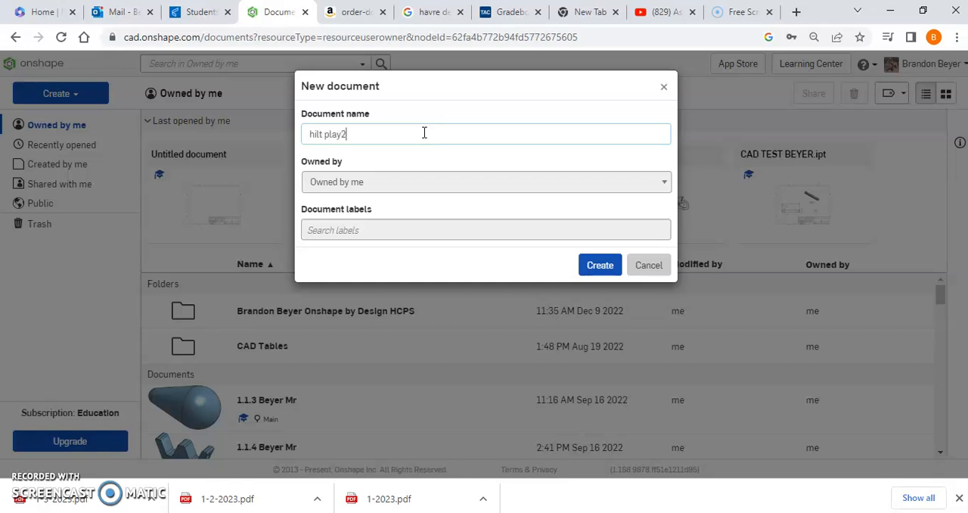
click(609, 265)
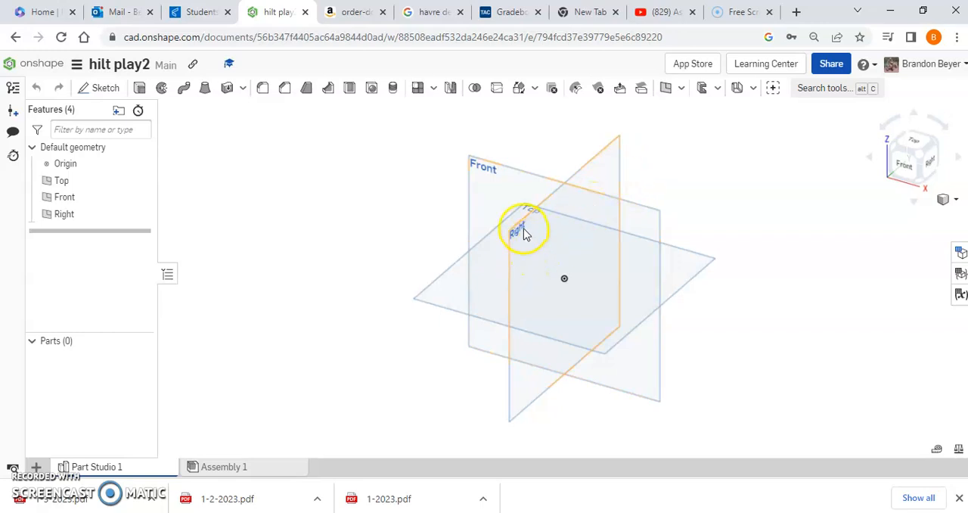
- Start a sketch on the Right plane and draw a circle about 1.89 in in diameter centred on the origin
click(105, 88)
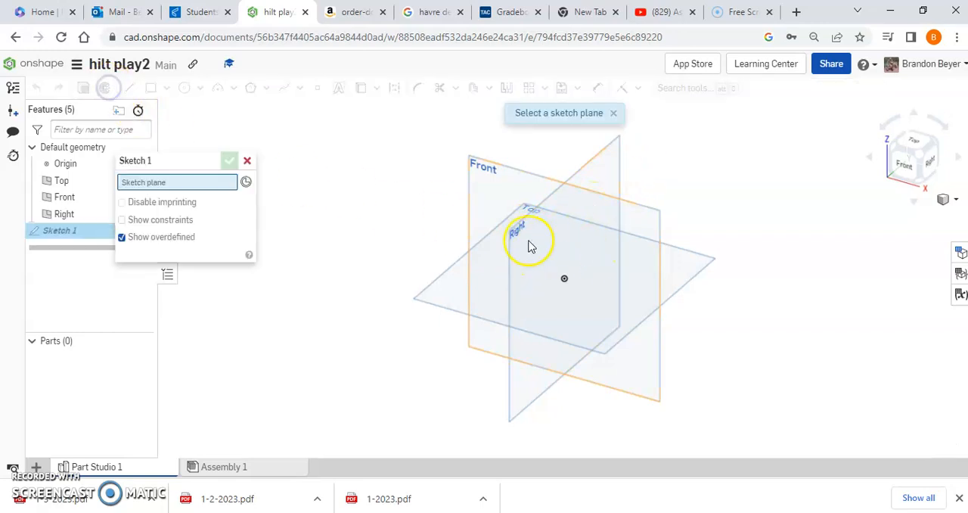
click(519, 238)
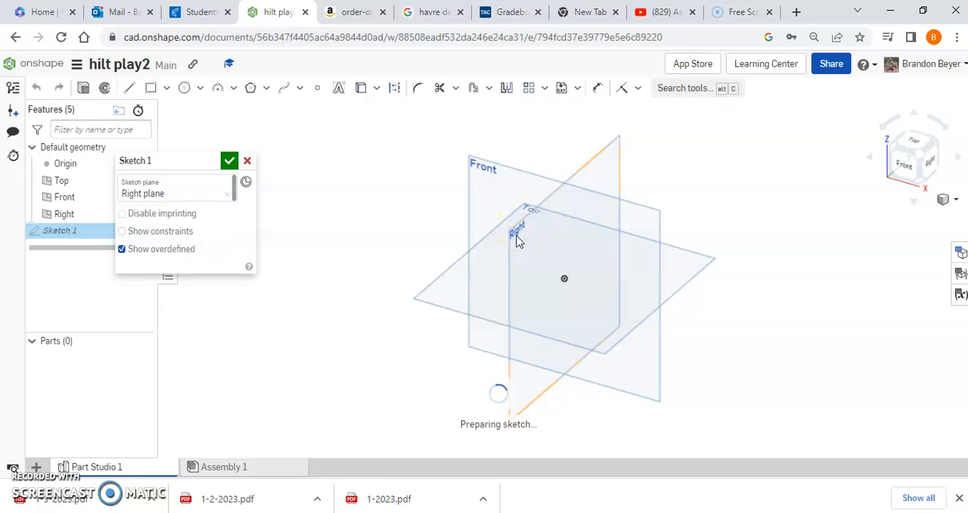
click(930, 163)
click(187, 88)
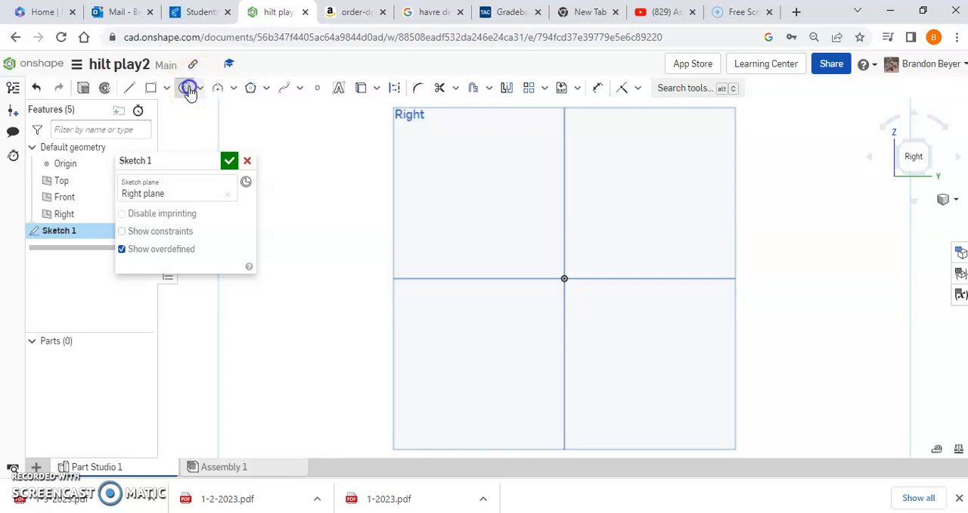
mouse_move(560, 277)
mouse_down()
mouse_move(659, 224)
mouse_move(610, 252)
mouse_up()
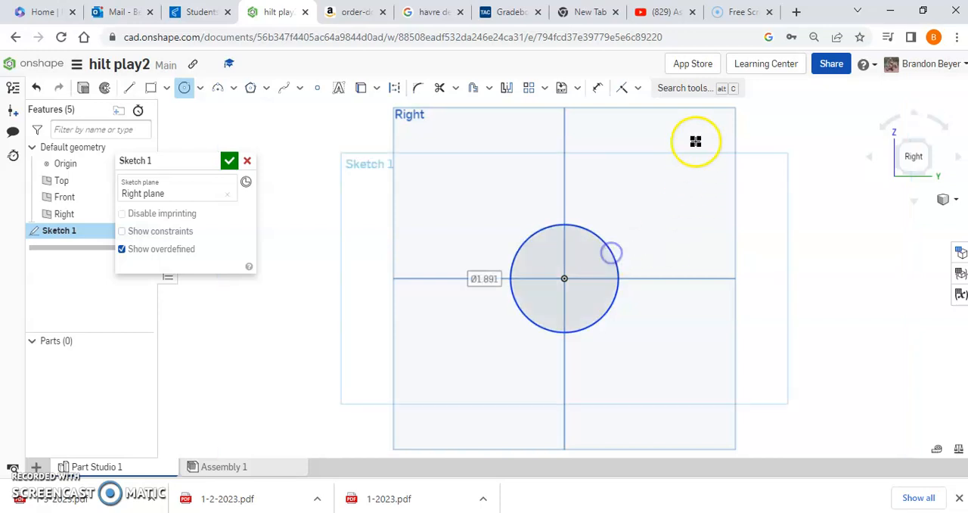
- Dimension the circle's diameter to 2 in and finish the sketch
click(596, 87)
click(589, 232)
click(642, 204)
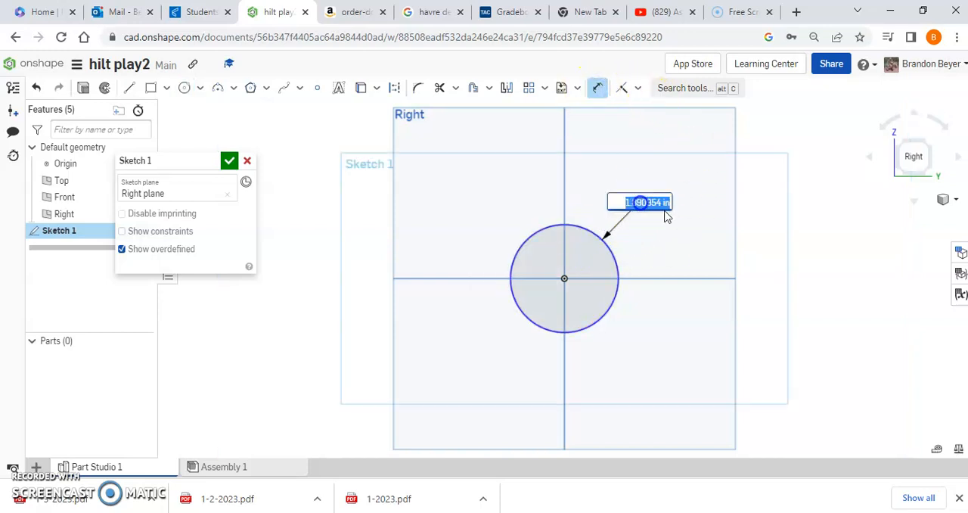
text(2)
key(Return)
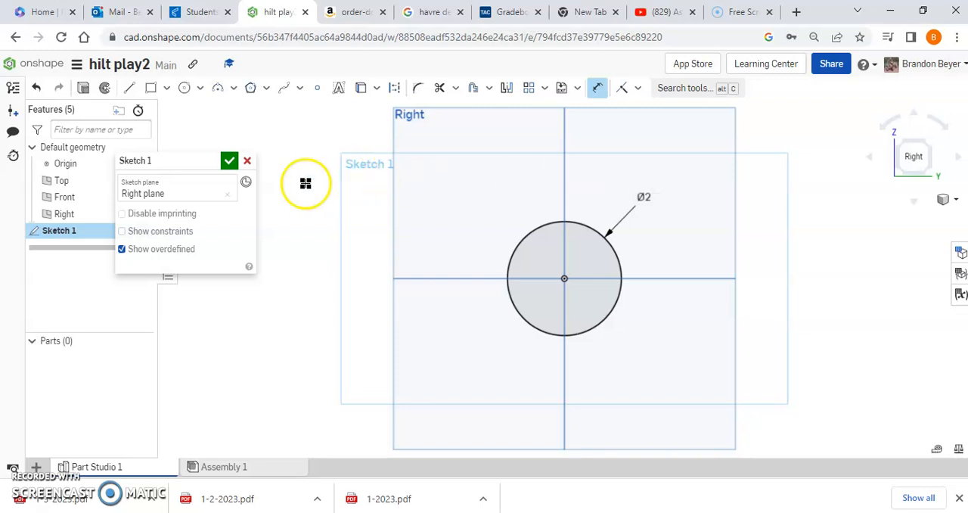
click(229, 162)
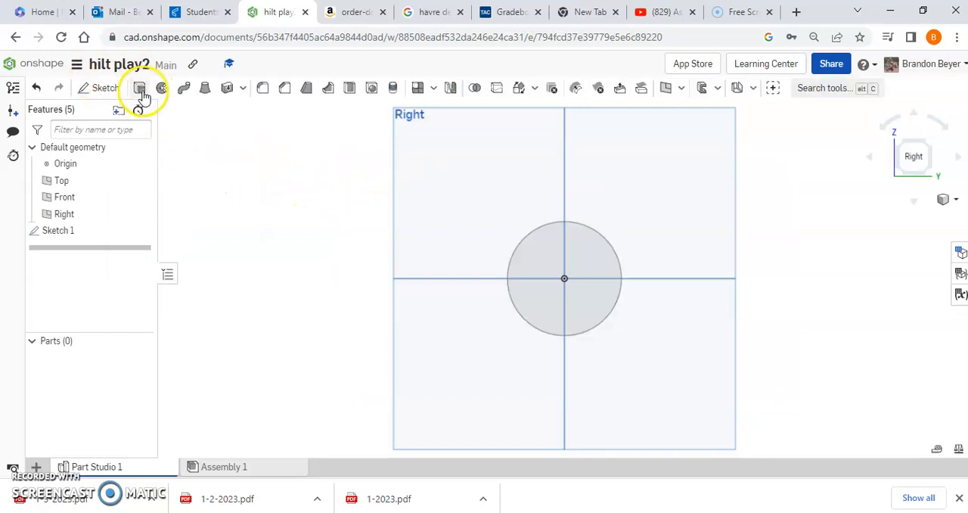
- Extrude the circle as a new solid with a blind depth of 4 in
click(587, 253)
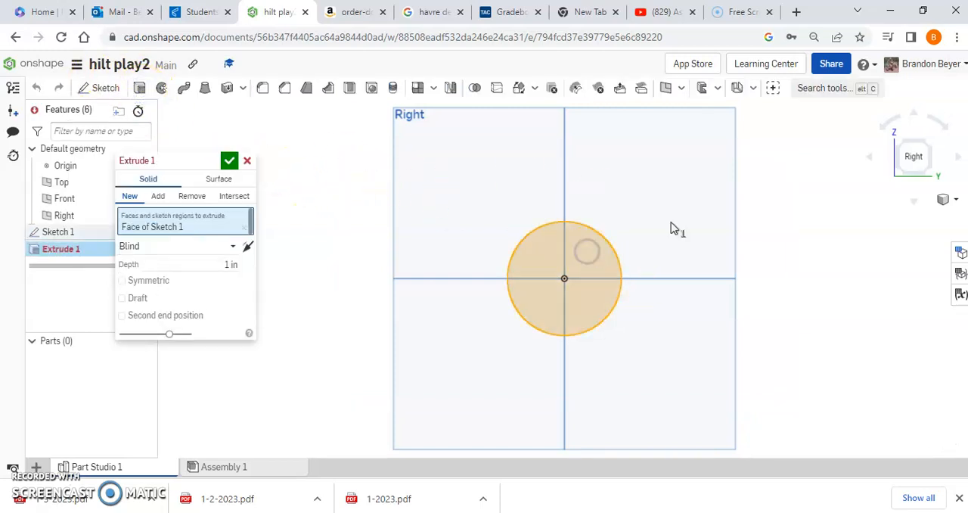
click(895, 140)
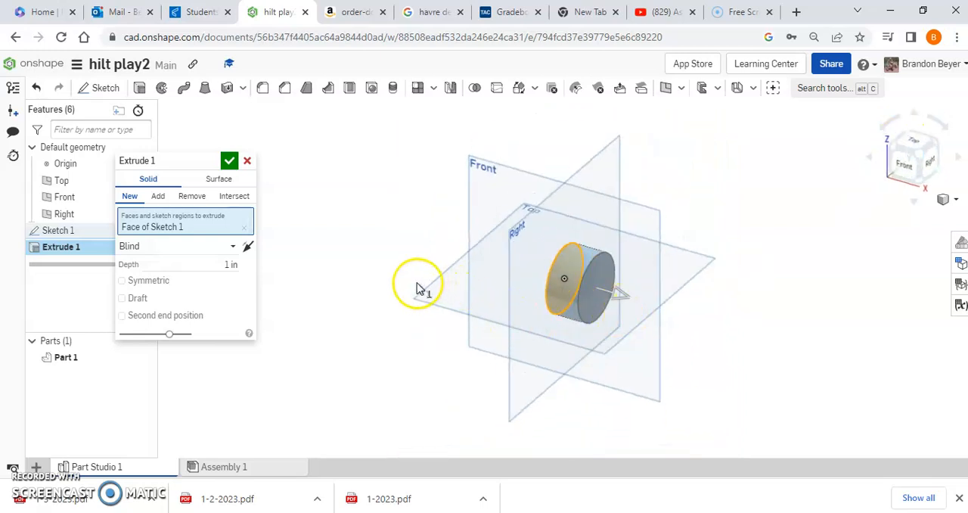
click(217, 265)
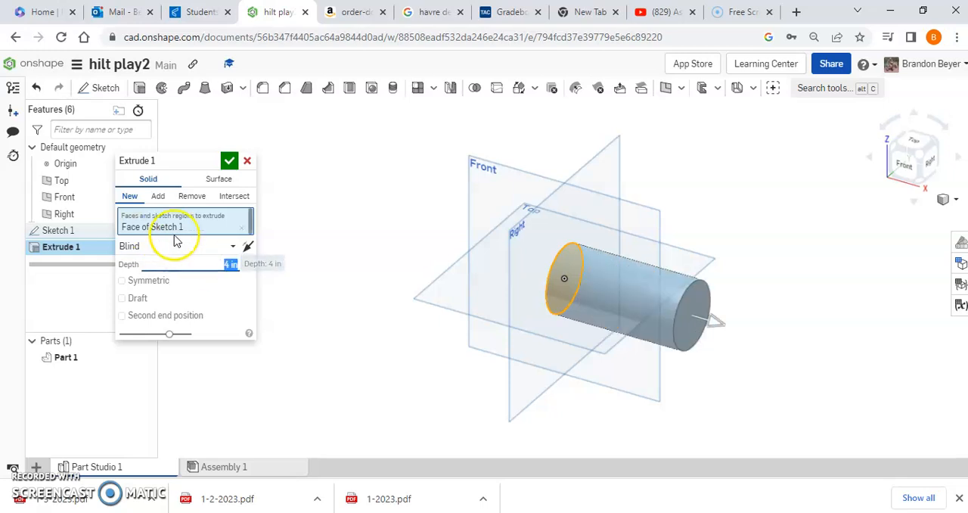
click(230, 161)
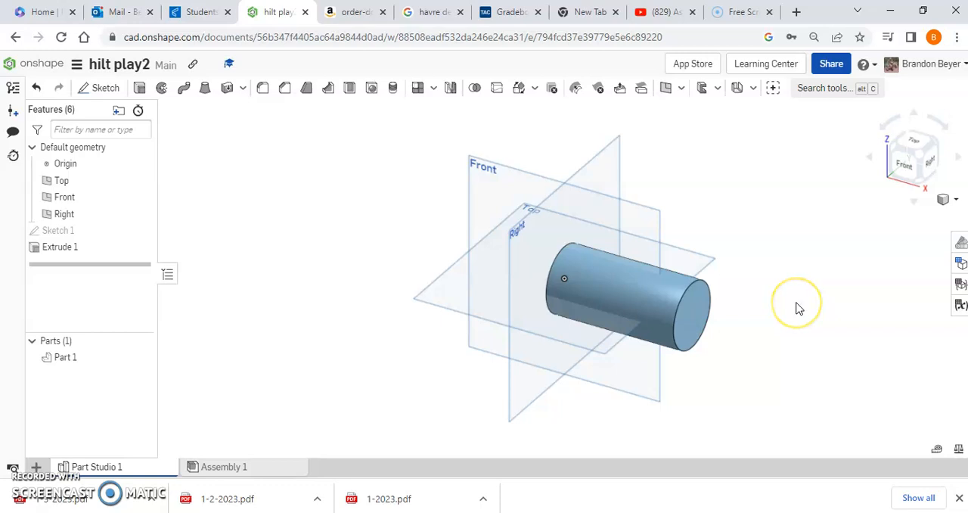
click(613, 292)
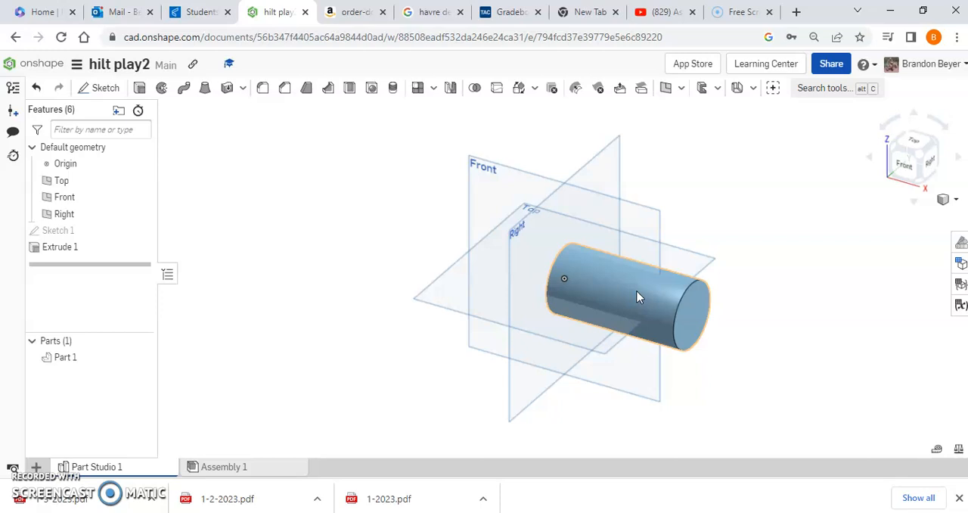
click(594, 282)
click(266, 156)
click(632, 293)
- Create a plane offset 1 in above the Top plane, level with the top of the cylinder
right_drag(823, 267, 798, 263)
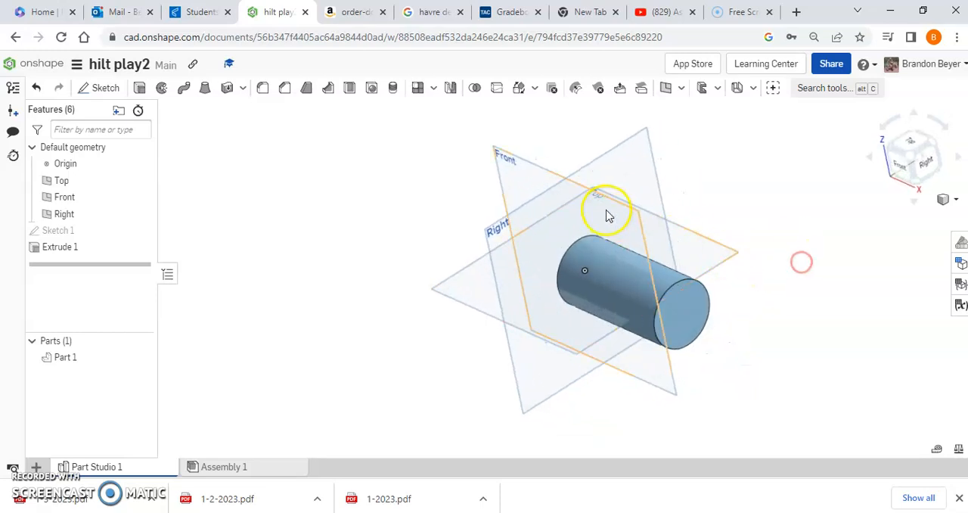
right_click(712, 246)
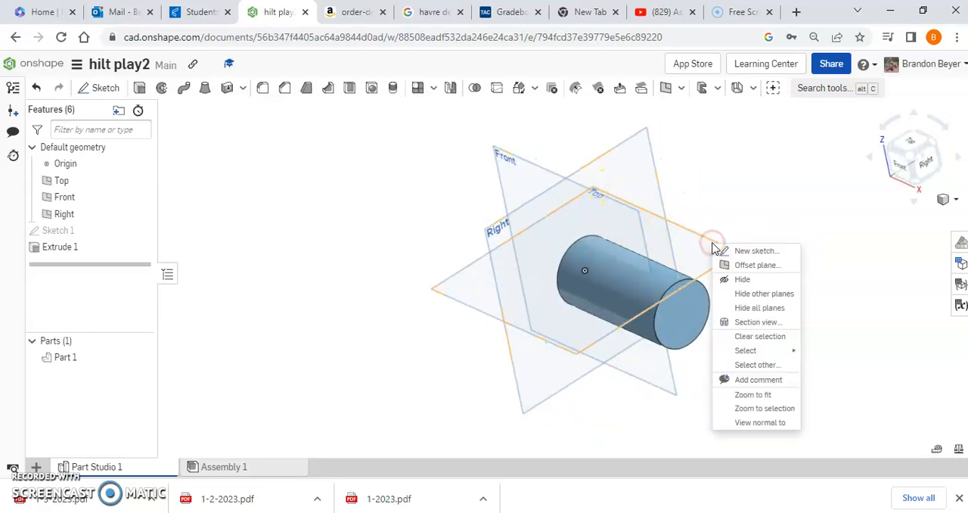
click(765, 265)
right_drag(798, 321, 840, 284)
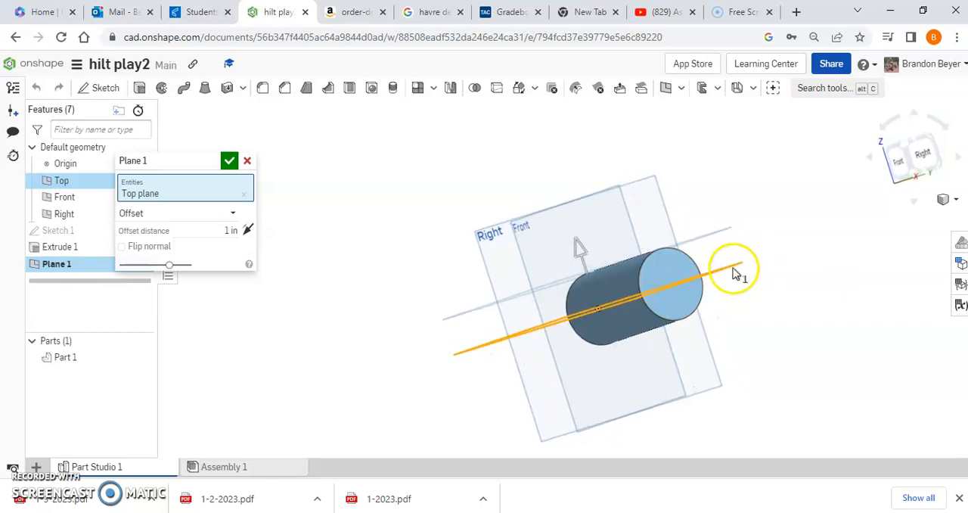
click(247, 231)
click(249, 231)
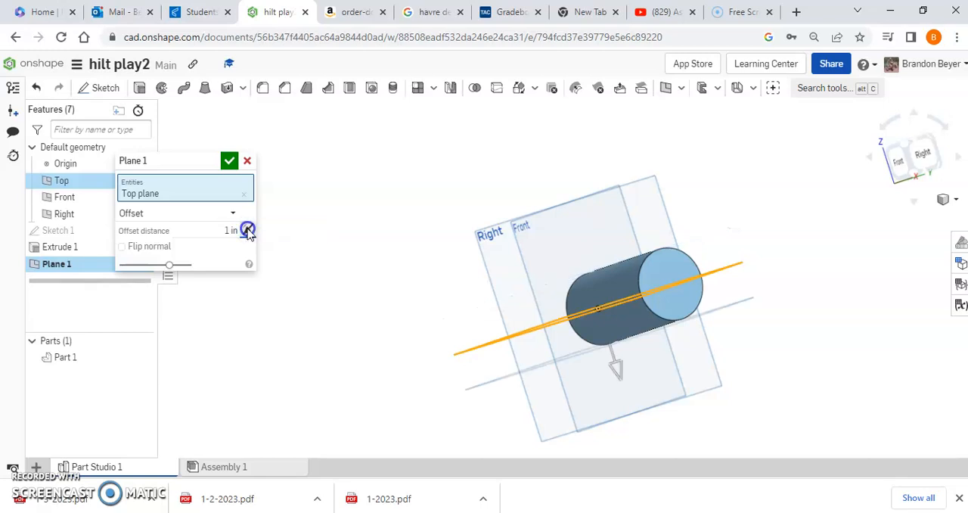
click(229, 161)
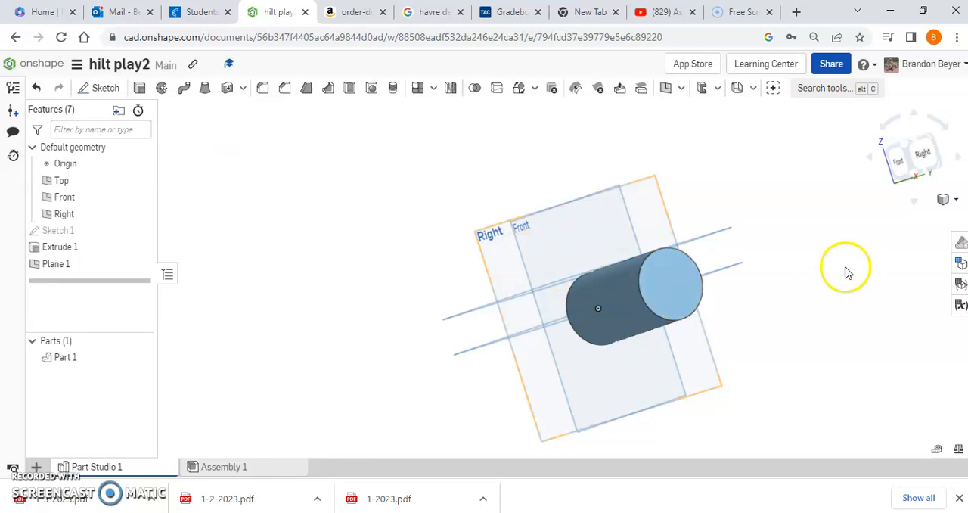
- On the offset plane, sketch a narrow triangle near the cylinder's origin end, with a vertical side about 0.53 in and long sides about 1.75 in
right_drag(838, 237, 849, 264)
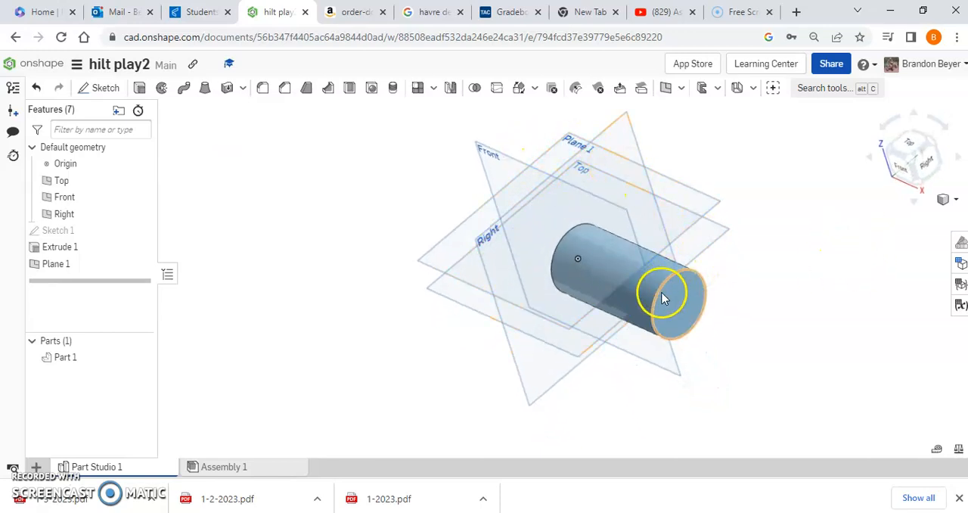
click(103, 87)
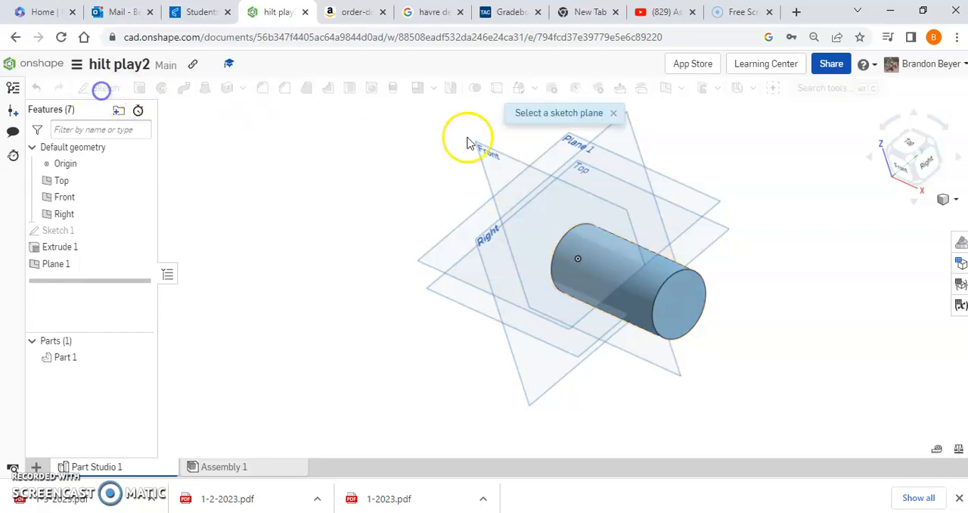
click(575, 144)
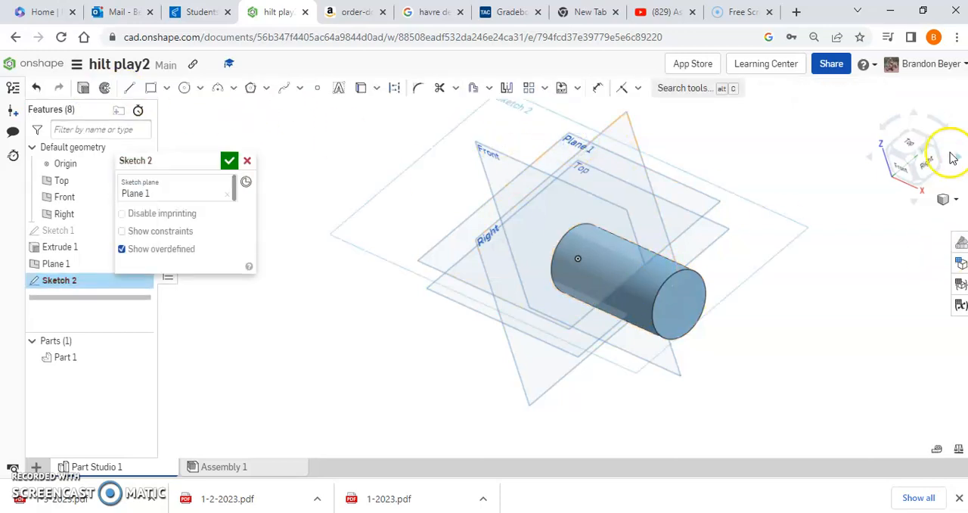
click(907, 143)
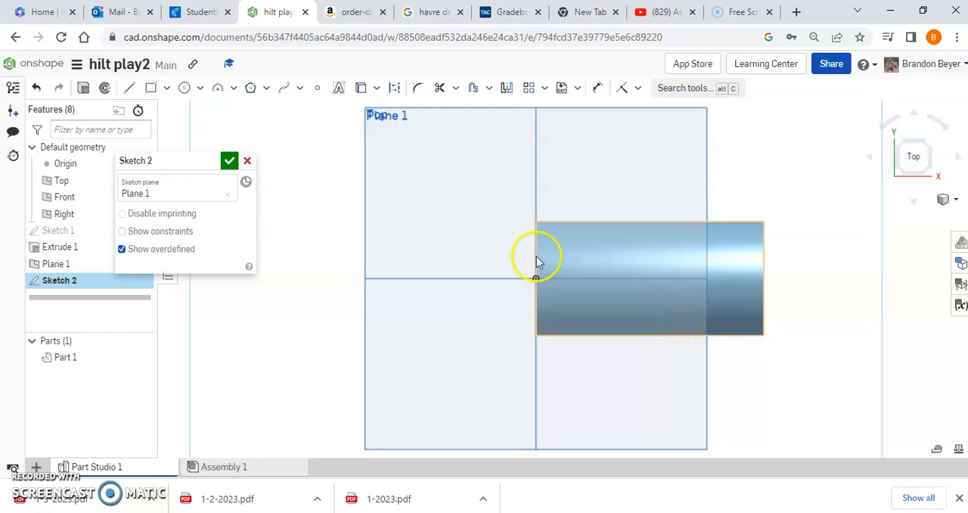
click(131, 88)
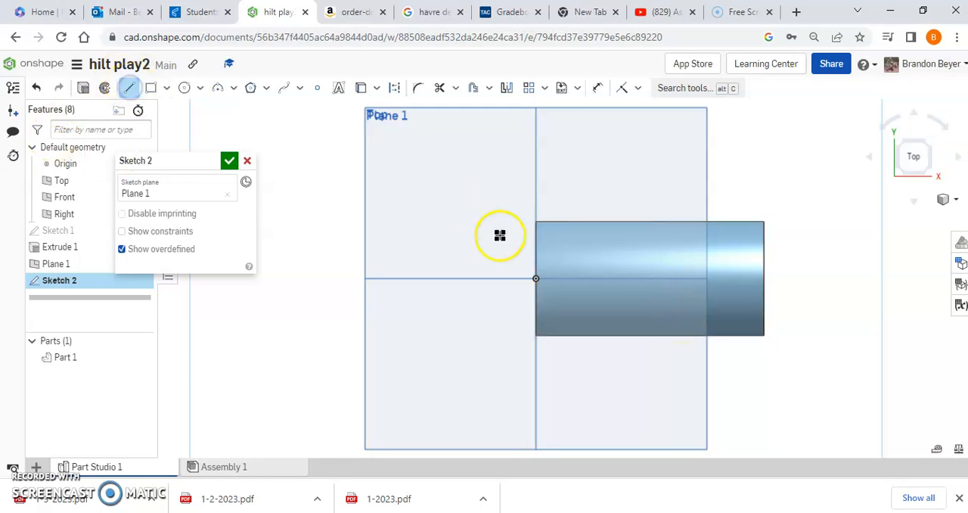
click(559, 236)
click(559, 265)
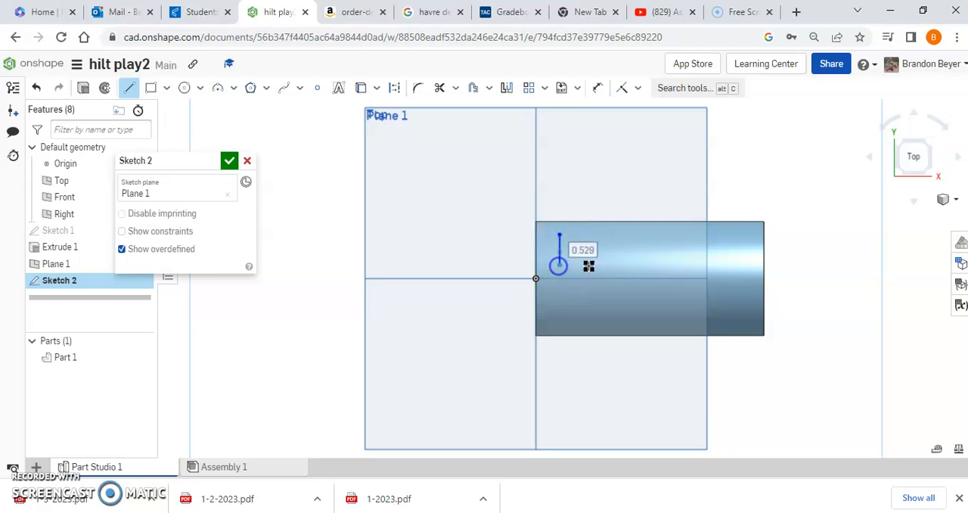
click(657, 247)
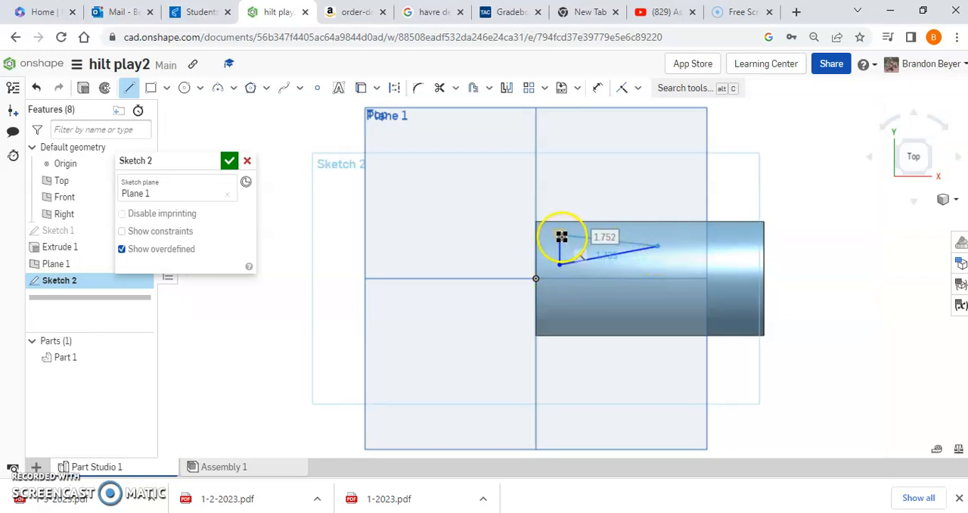
click(560, 236)
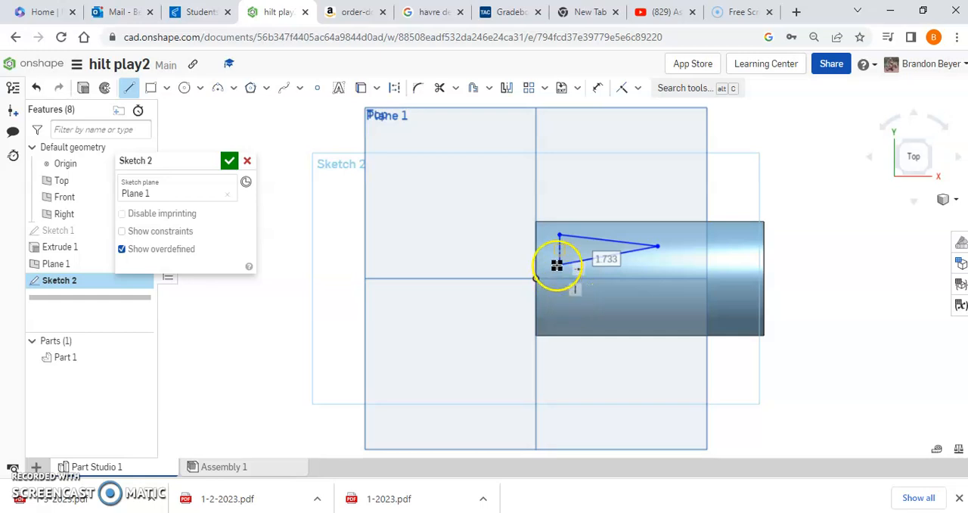
click(622, 88)
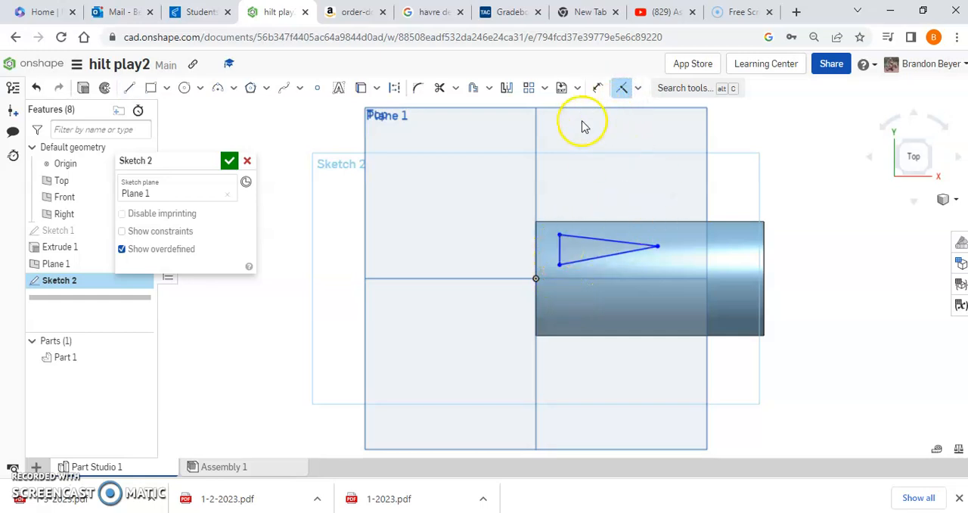
click(598, 88)
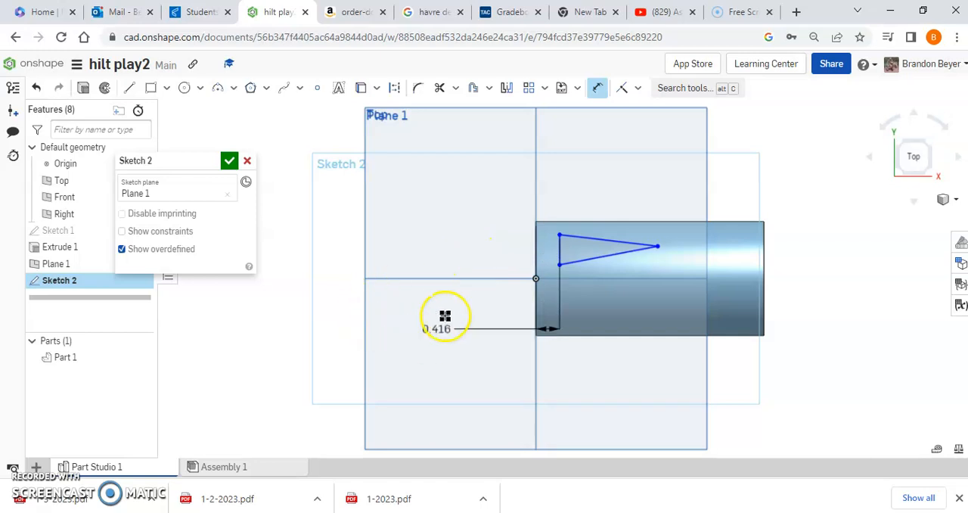
key(Escape)
click(597, 88)
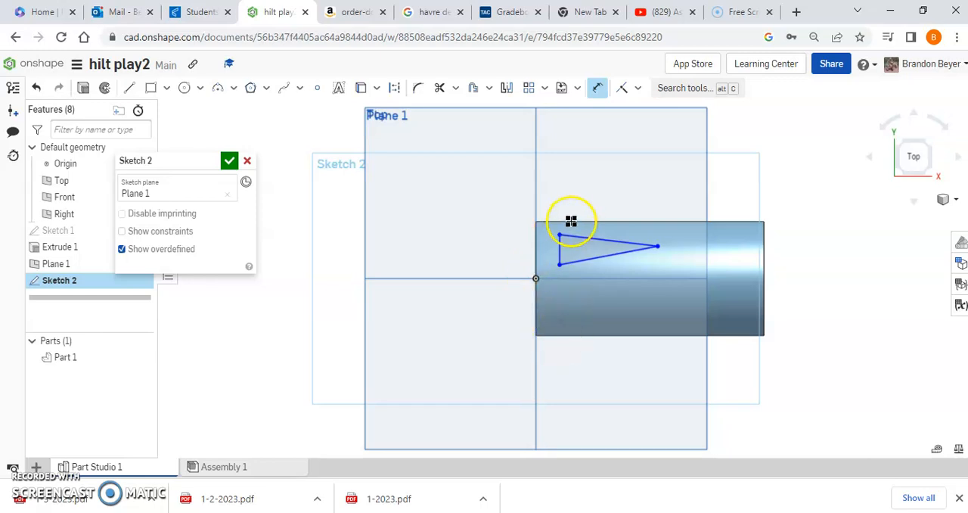
- Reposition the triangle's corners so its tip is level with the origin and its vertical side straddles the cylinder's centerline
click(656, 248)
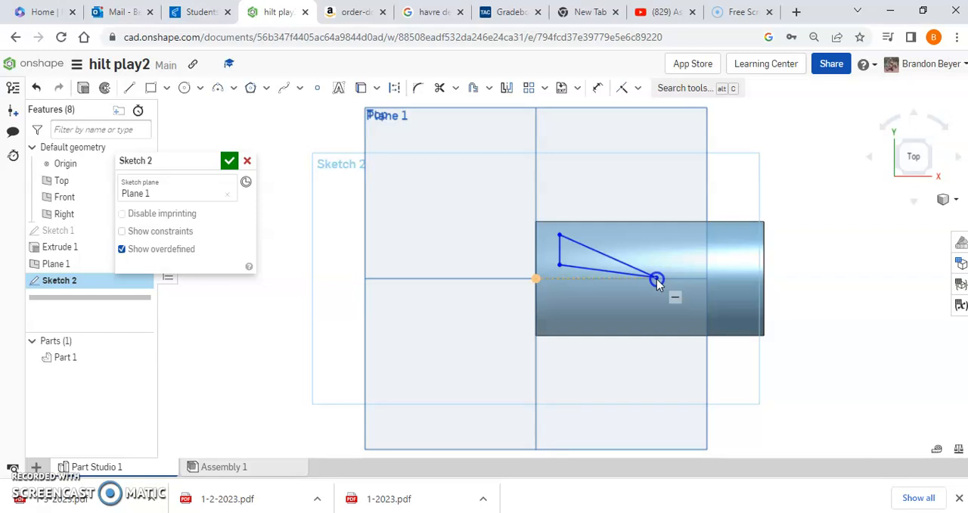
drag(559, 266, 561, 300)
drag(560, 235, 559, 259)
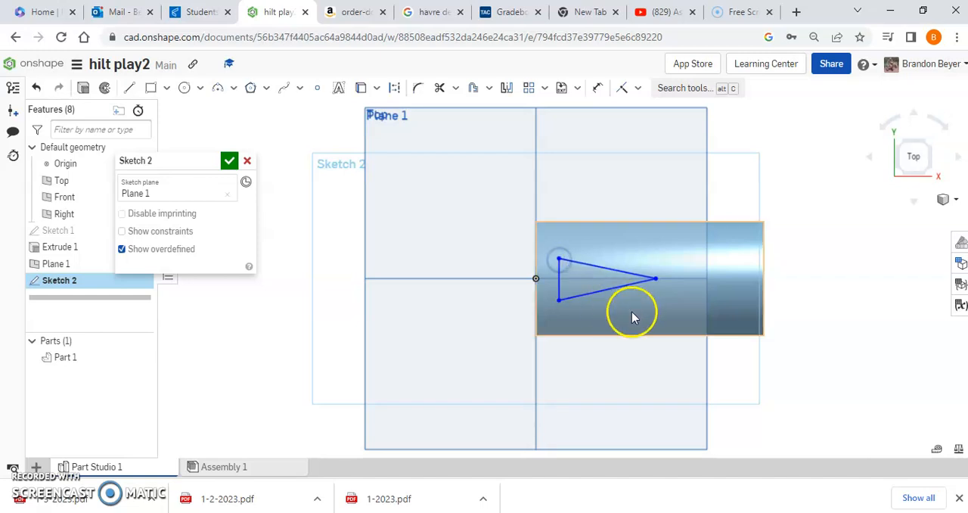
- Dimension the triangle's vertical side to 0.5 in
click(598, 88)
click(560, 281)
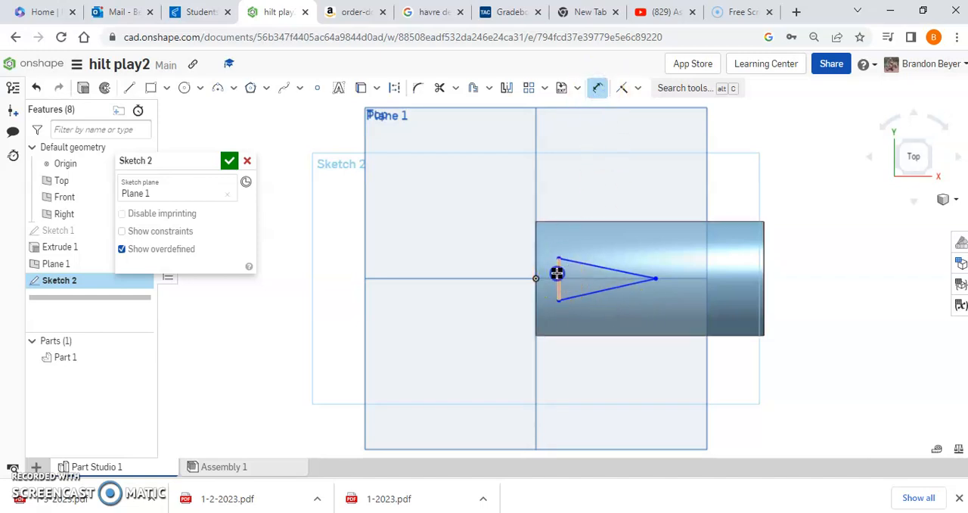
click(495, 266)
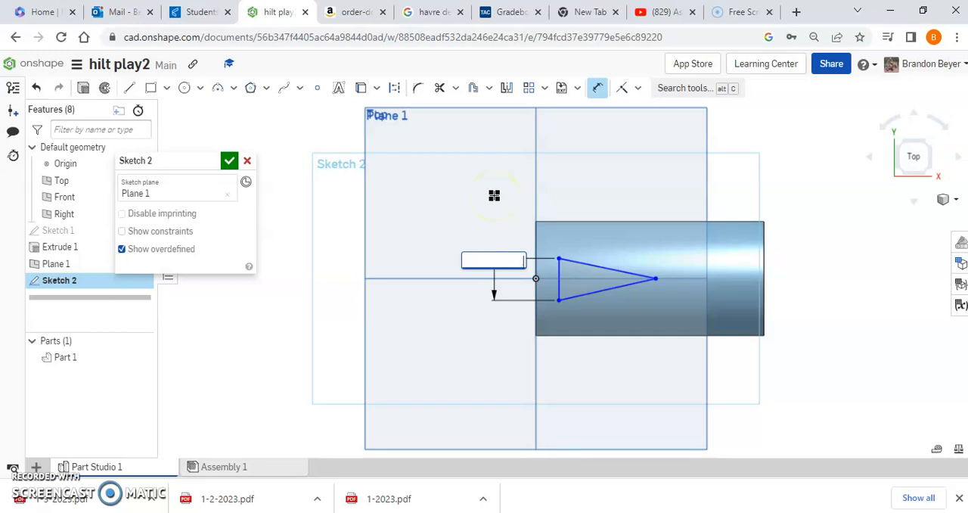
key(Return)
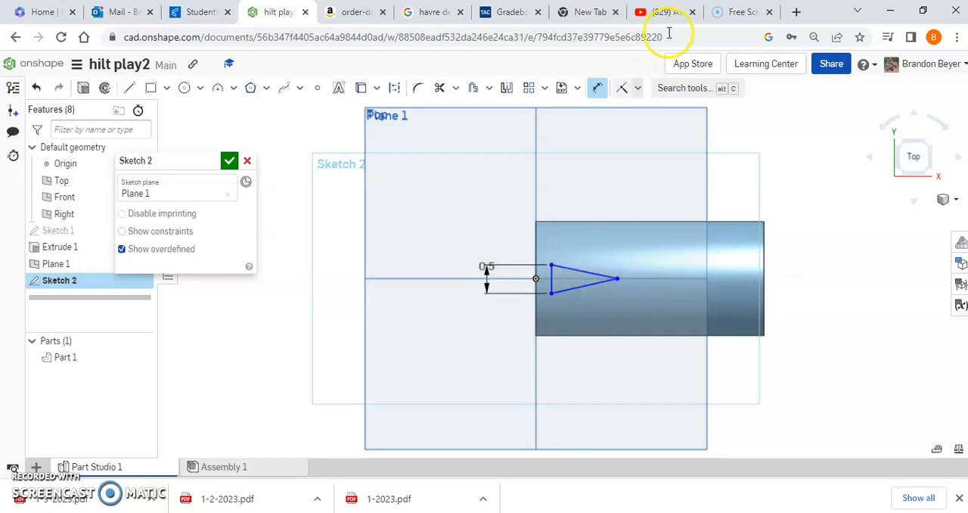
- Apply an Equal constraint to the triangle's two long sides and finish the sketch
click(639, 90)
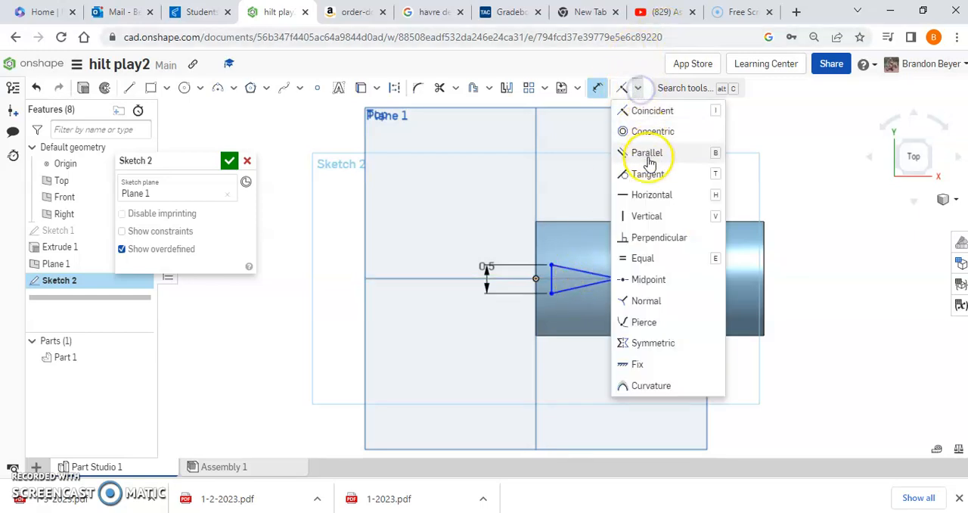
click(642, 258)
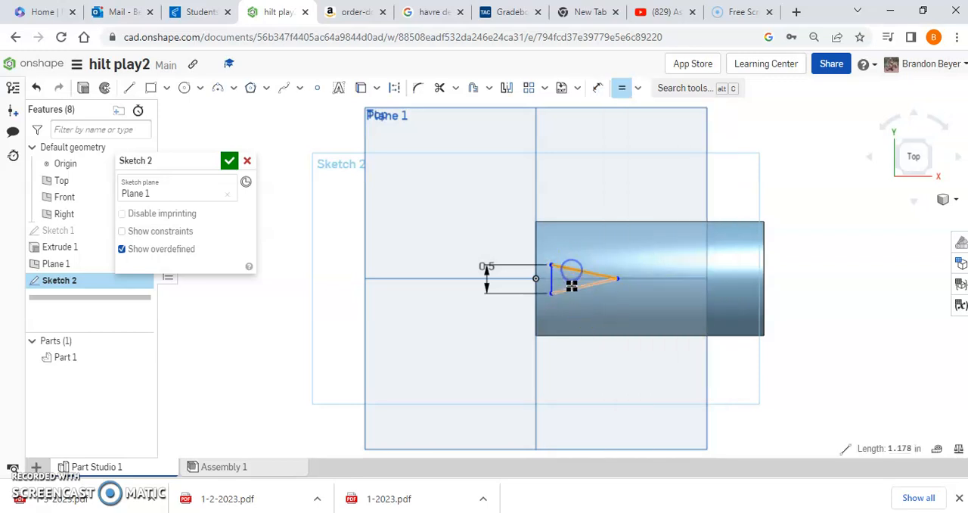
click(632, 177)
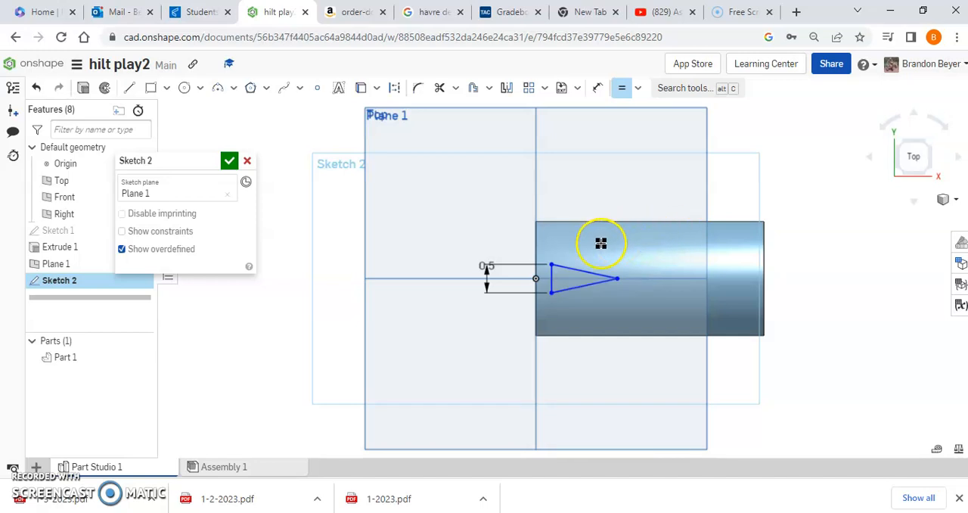
scroll(580, 287, up, 7)
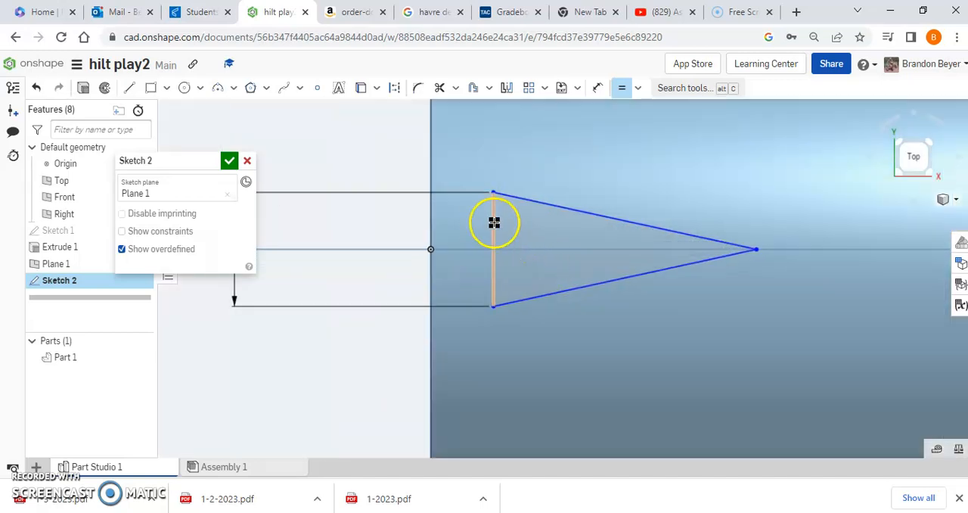
scroll(644, 287, down, 3)
scroll(644, 287, down, 3)
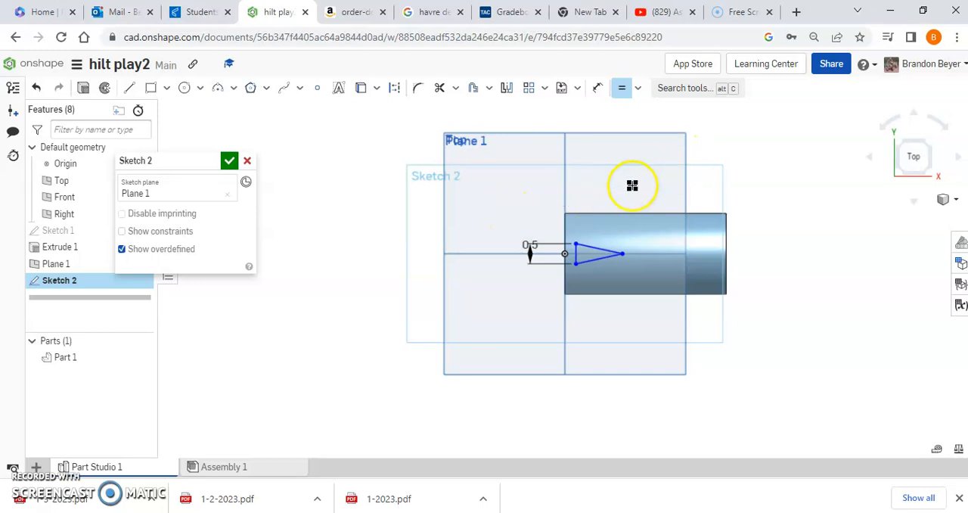
scroll(637, 184, up, 2)
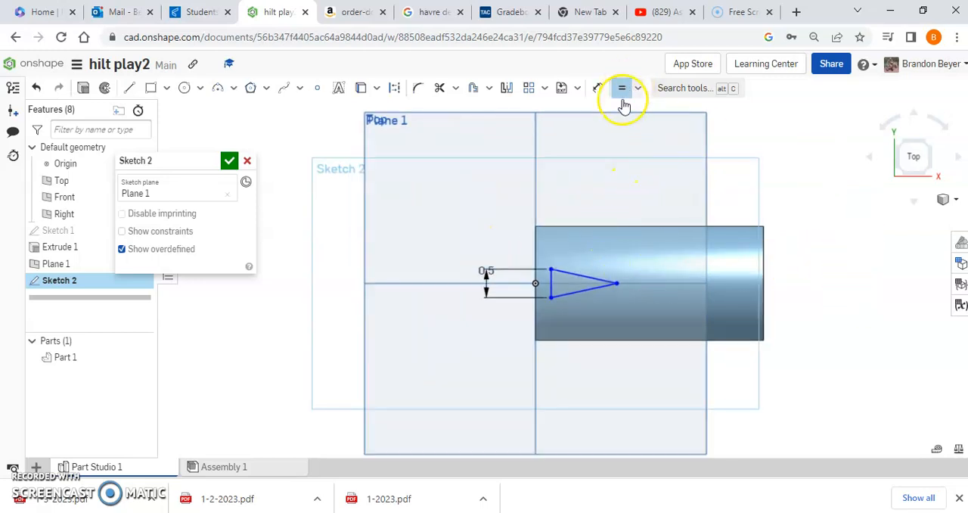
click(230, 162)
- Start a solid Wrap using the triangle sketch face as the tool and the cylinder's curved face as the target
mouse_move(613, 381)
right_down()
mouse_move(553, 353)
mouse_move(583, 267)
mouse_move(622, 252)
mouse_move(612, 242)
right_up()
scroll(654, 264, up, 5)
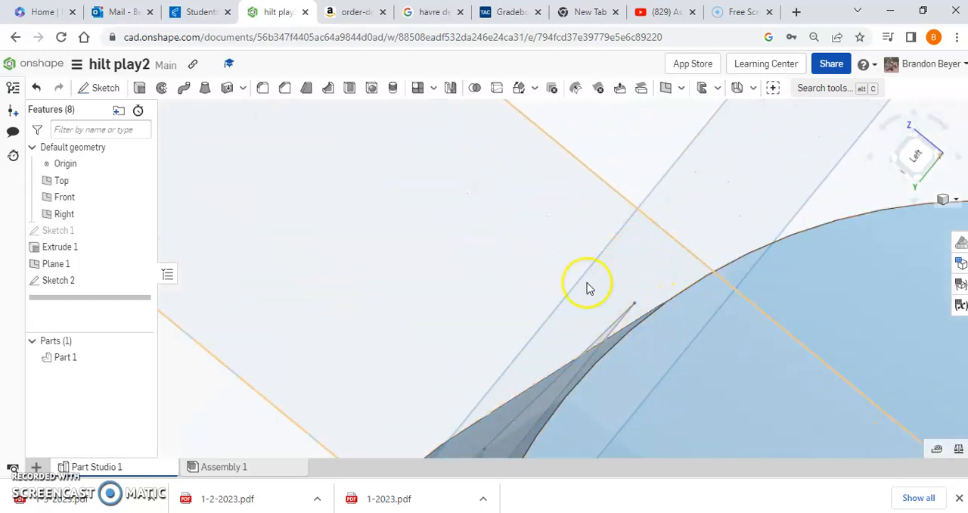
scroll(446, 217, down, 5)
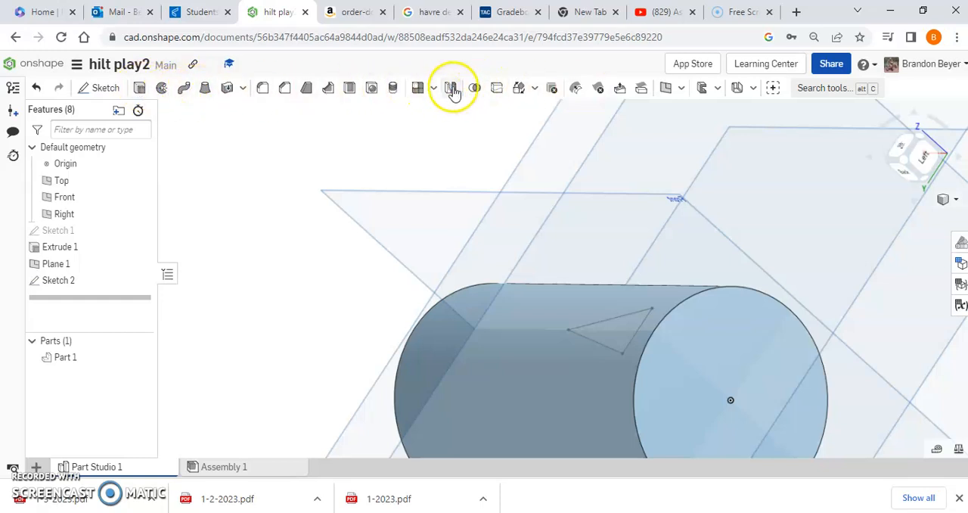
click(534, 90)
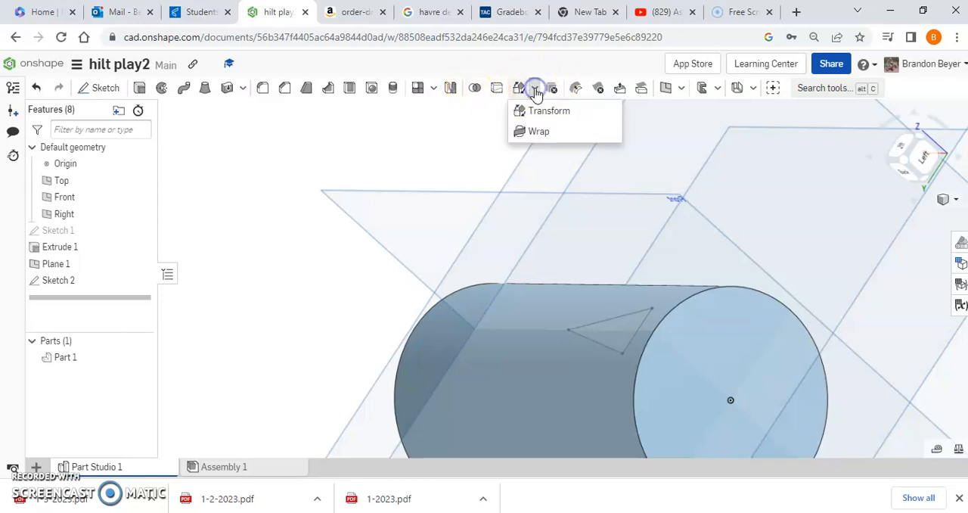
click(541, 133)
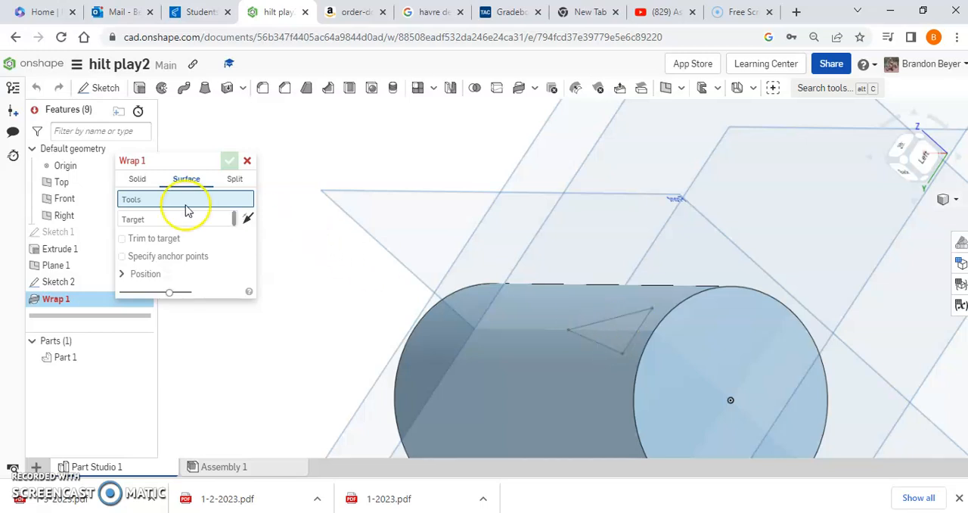
click(137, 180)
click(618, 327)
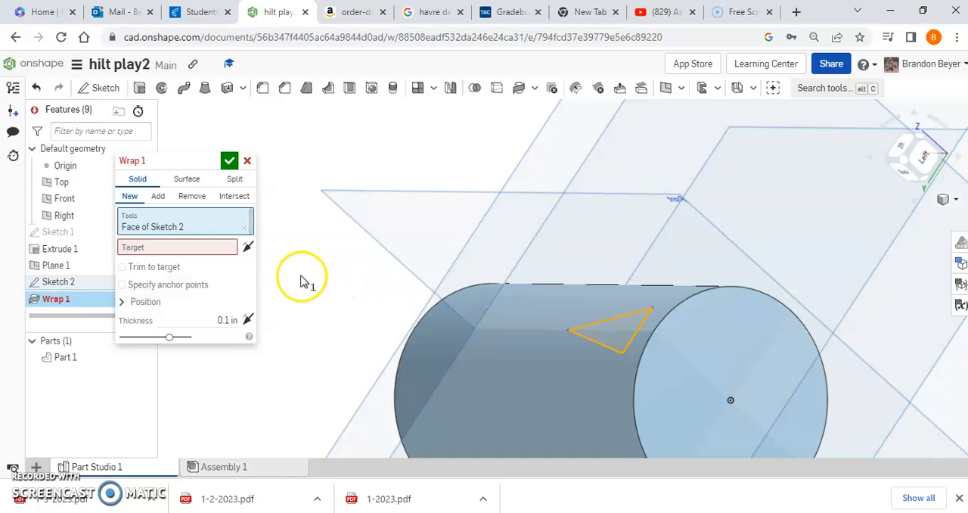
click(190, 248)
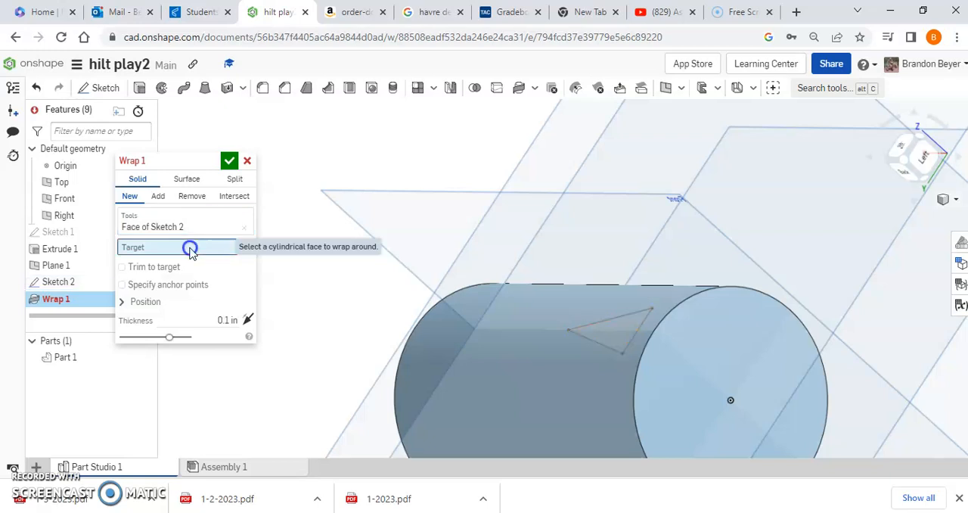
click(572, 391)
- Set the wrap to Add to the cylinder with a 0.1 in thickness and accept it
mouse_move(399, 236)
right_down()
mouse_move(383, 229)
mouse_move(372, 262)
mouse_move(402, 254)
mouse_move(413, 232)
mouse_move(399, 252)
right_up()
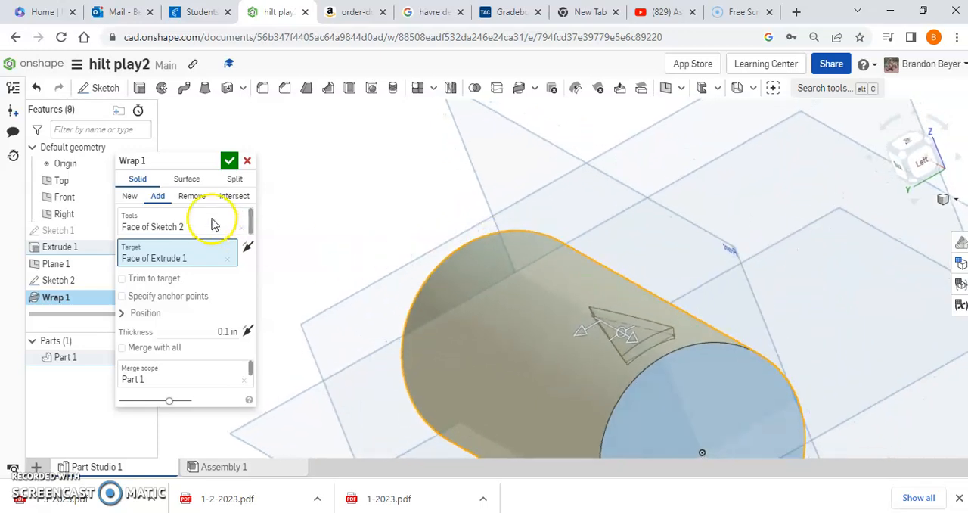
click(129, 198)
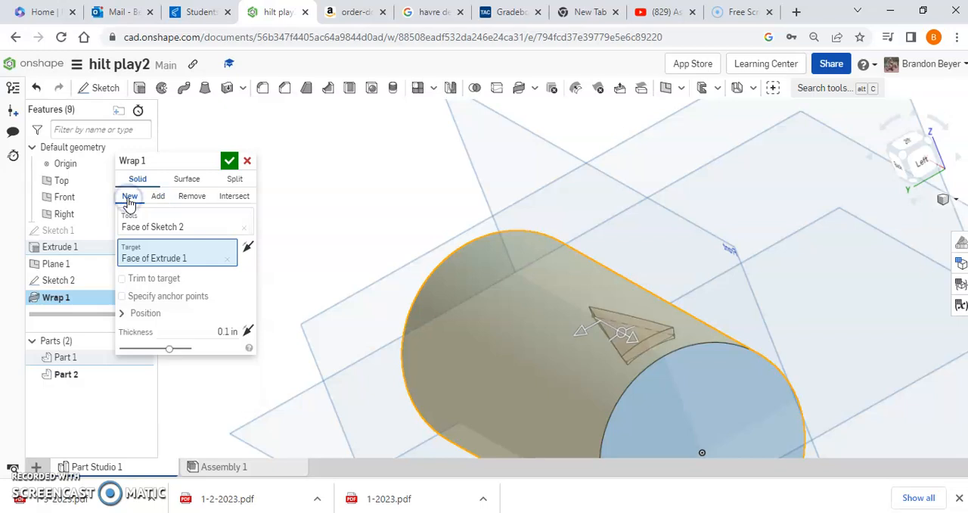
click(159, 198)
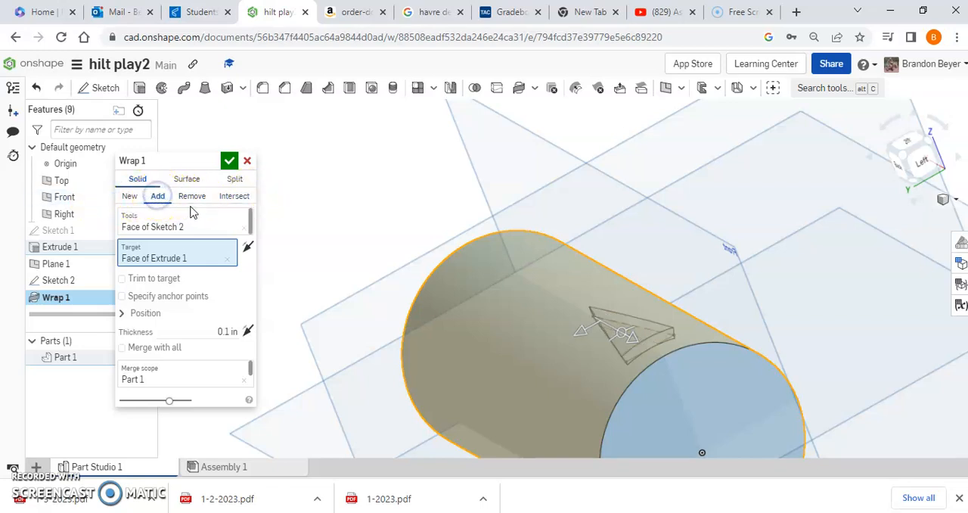
click(229, 161)
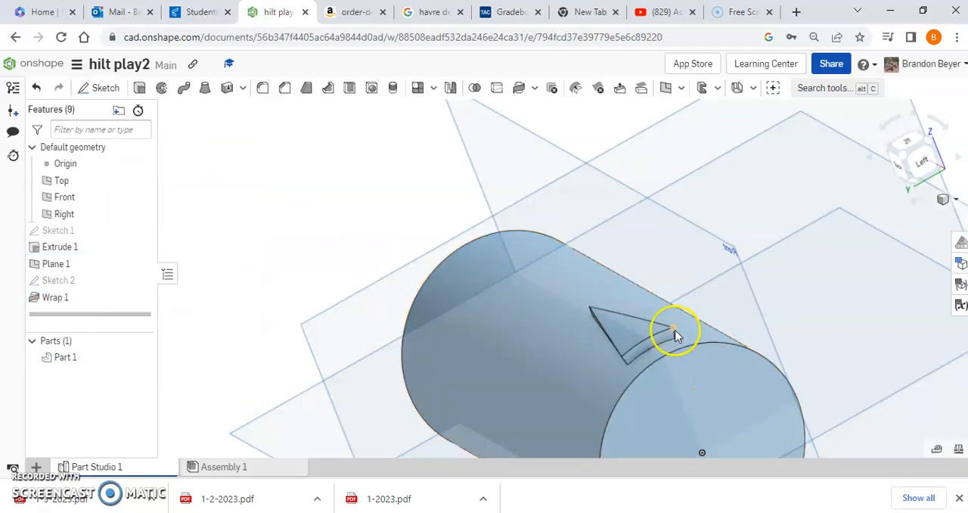
- Start a circular feature pattern with the wrapped triangle, Wrap 1, as the feature to repeat
right_drag(348, 256, 328, 279)
scroll(330, 278, down, 5)
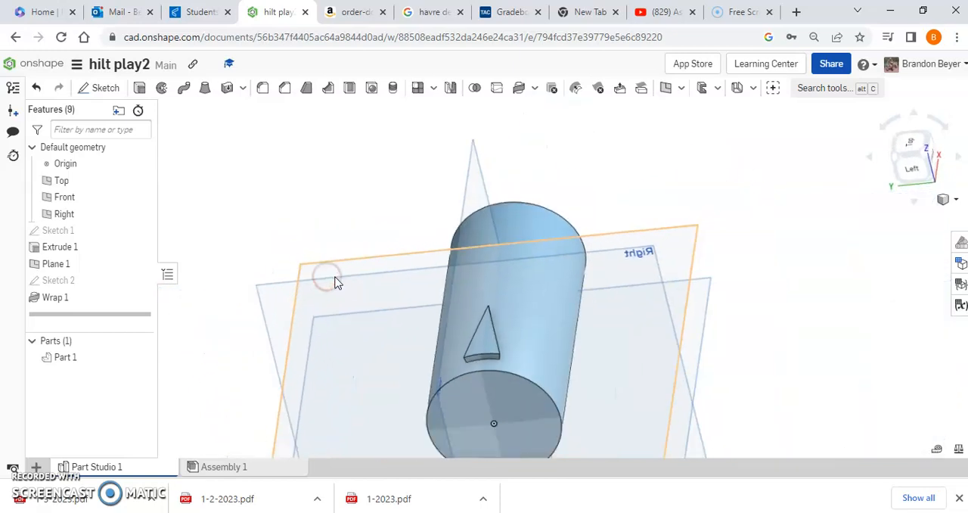
mouse_move(257, 356)
right_down()
mouse_move(231, 337)
mouse_move(252, 341)
right_up()
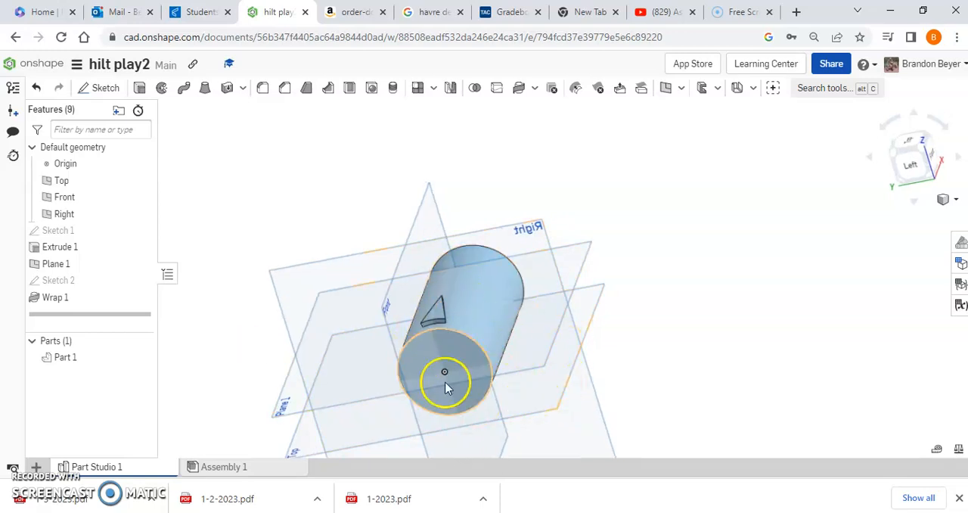
click(435, 90)
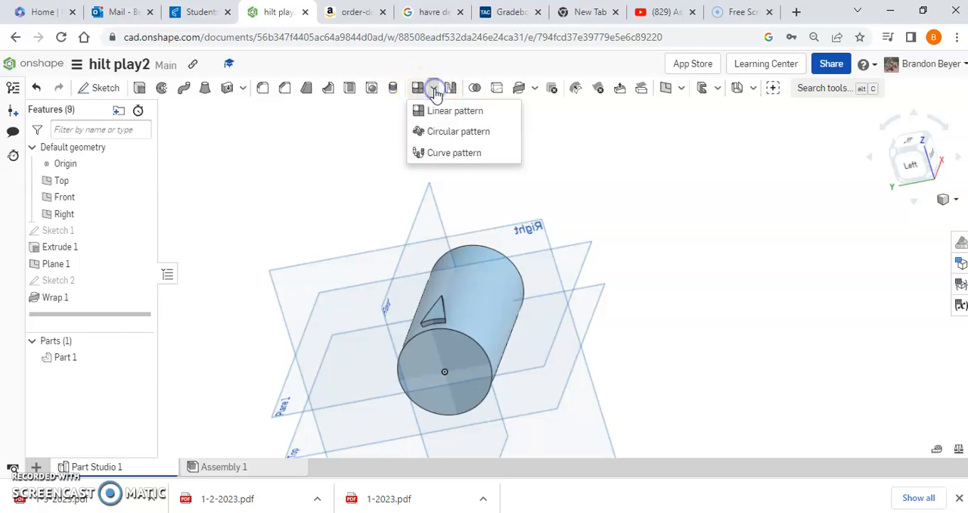
click(451, 131)
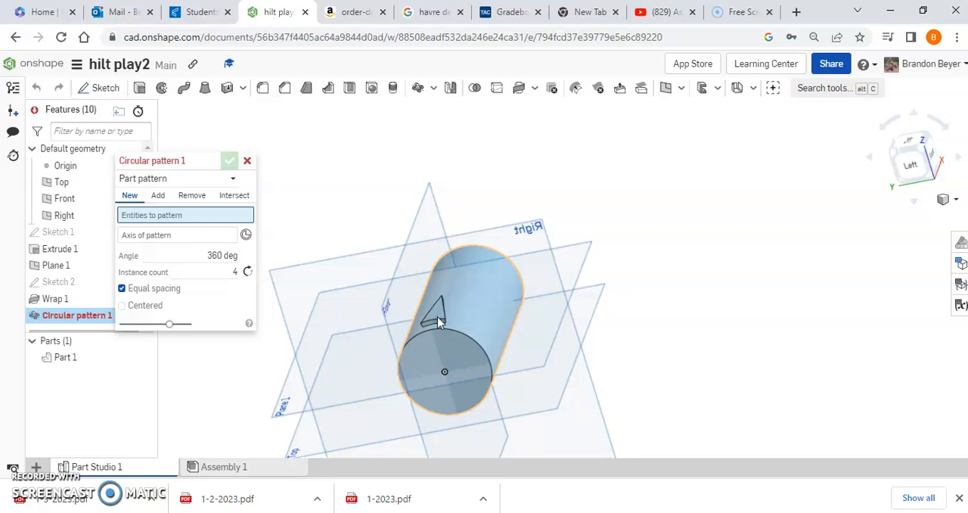
click(193, 181)
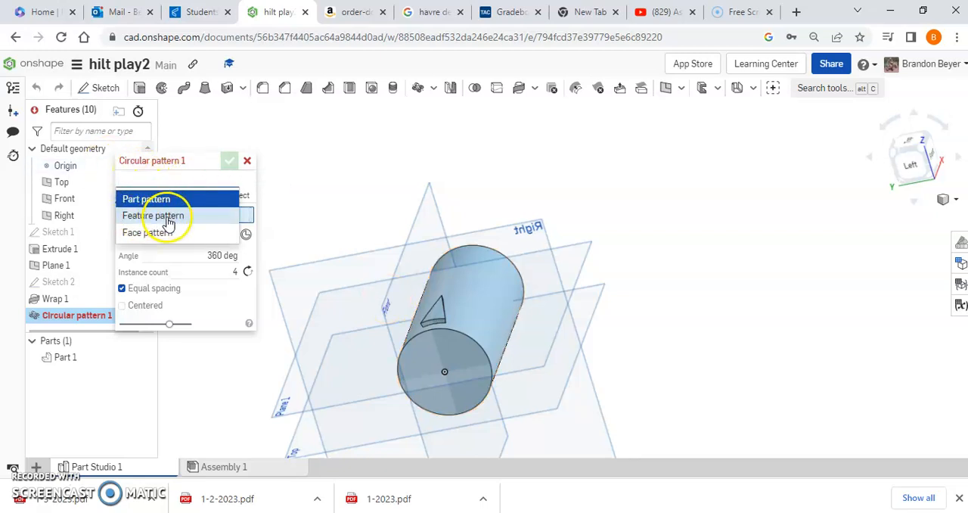
click(168, 217)
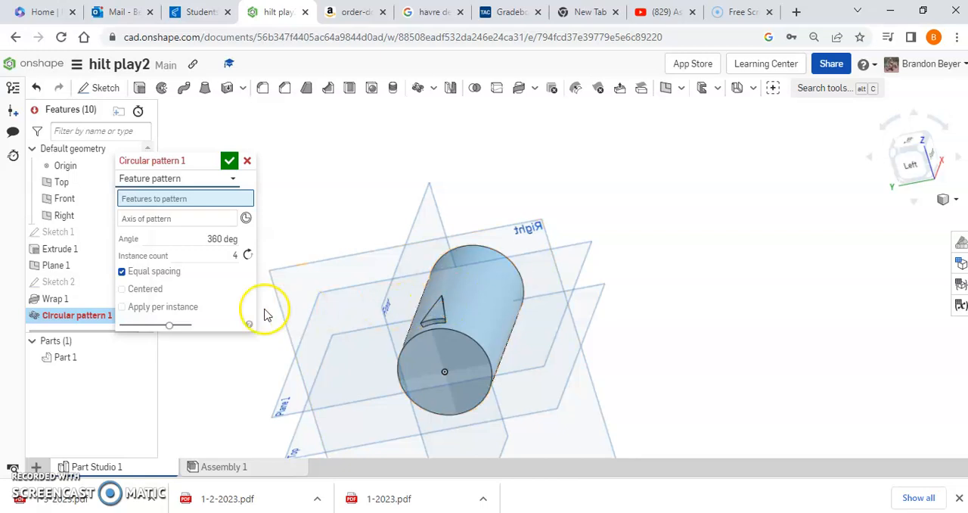
click(57, 301)
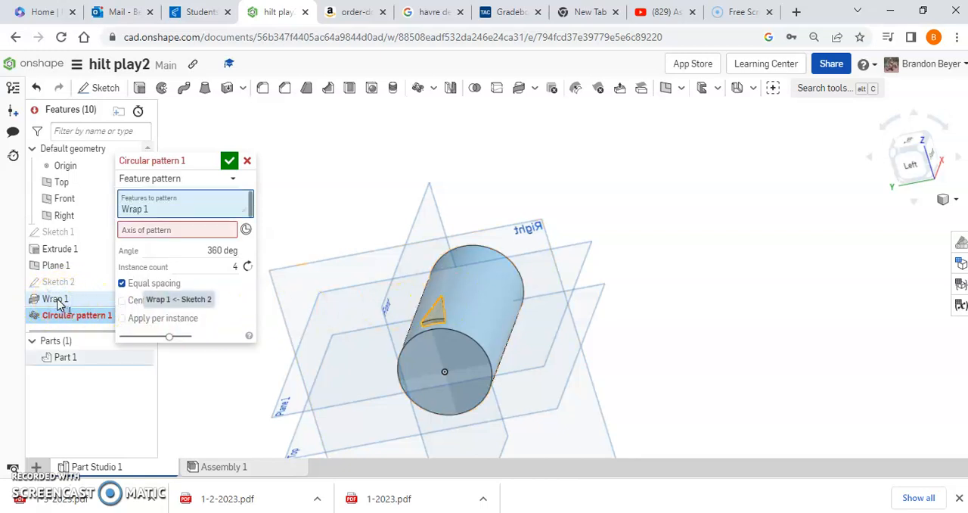
- Use the circular edge of the cylinder's end nearest the triangle as the pattern axis
click(140, 230)
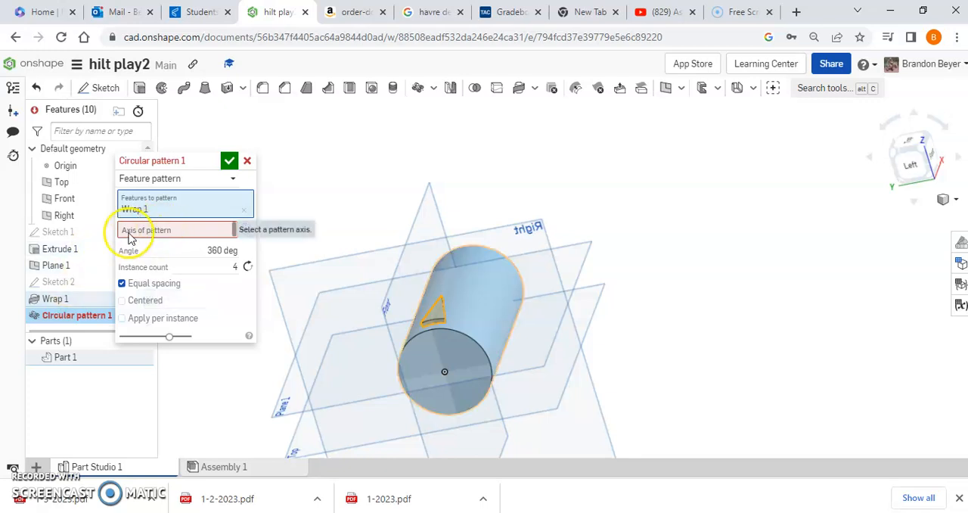
click(187, 233)
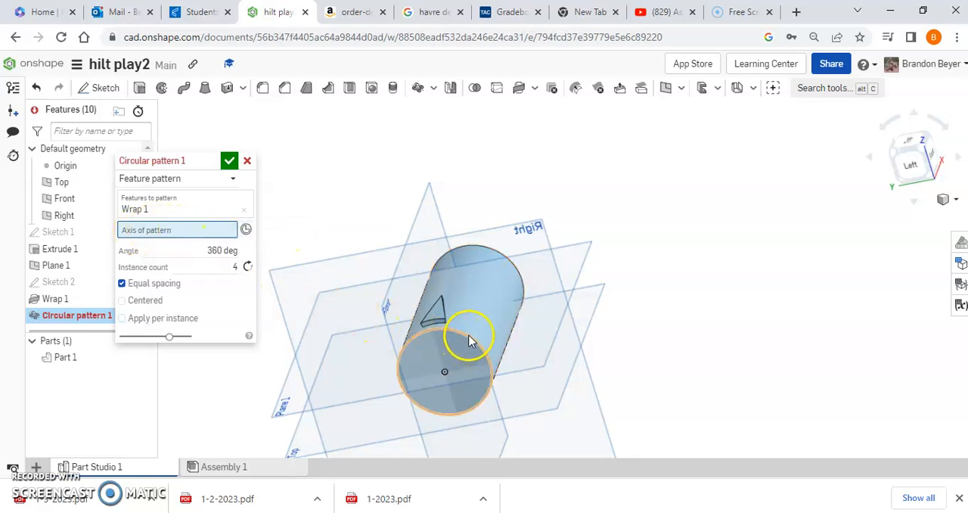
click(469, 341)
click(433, 310)
right_drag(517, 355, 608, 392)
- Try 20 and 12 as the instance count of the circular triangle pattern
click(180, 283)
double_click(220, 277)
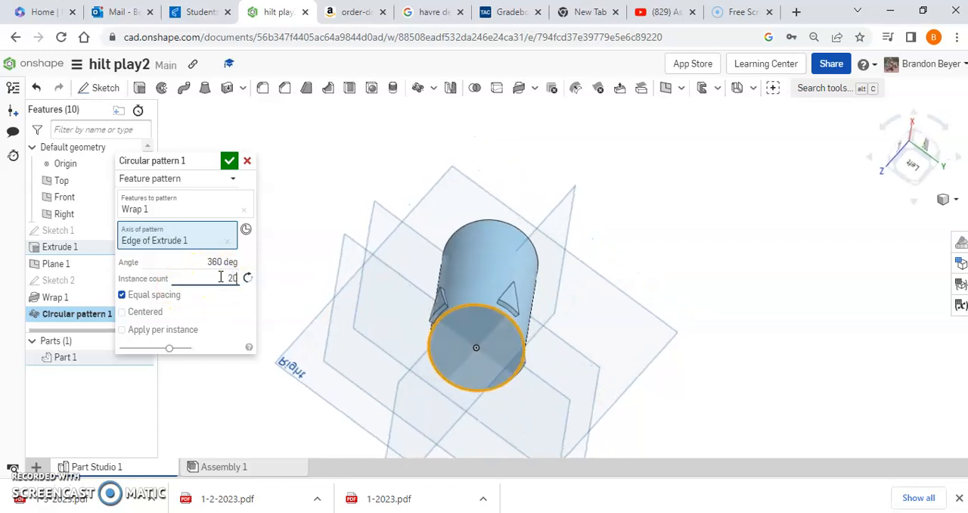
click(419, 346)
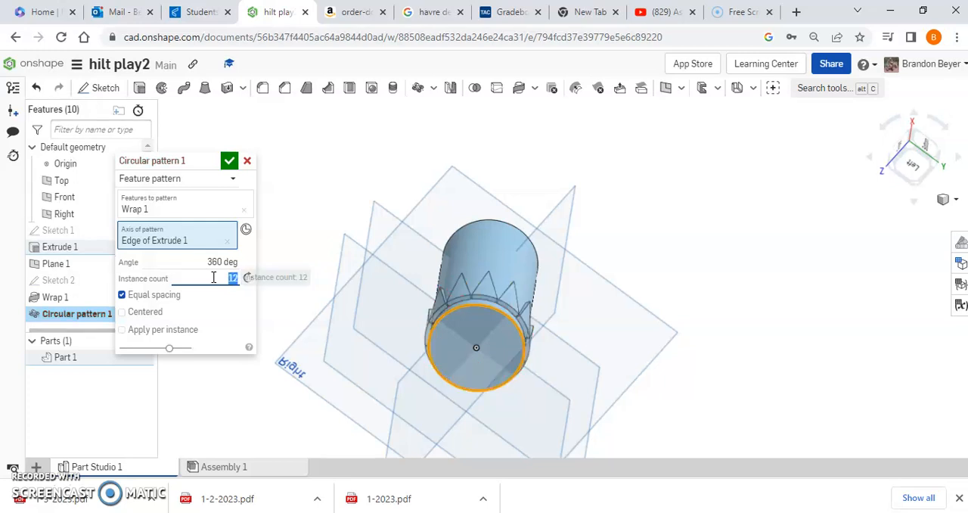
right_drag(666, 264, 580, 187)
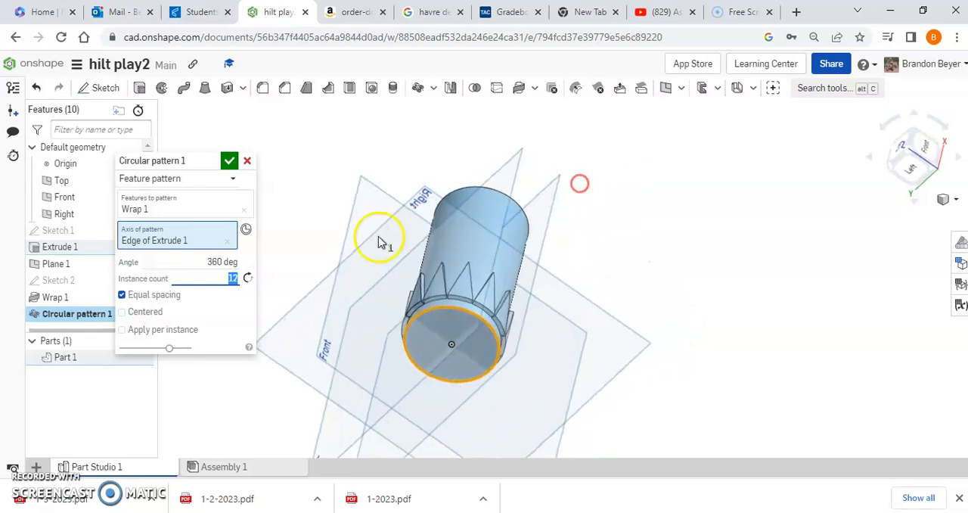
- Set the circular pattern's instance count to 10 and accept the pattern
click(217, 278)
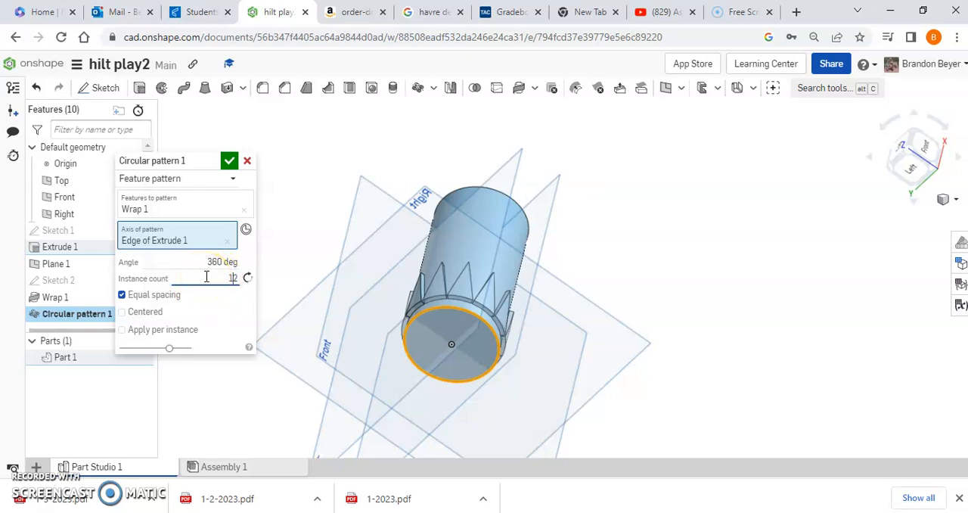
key(Return)
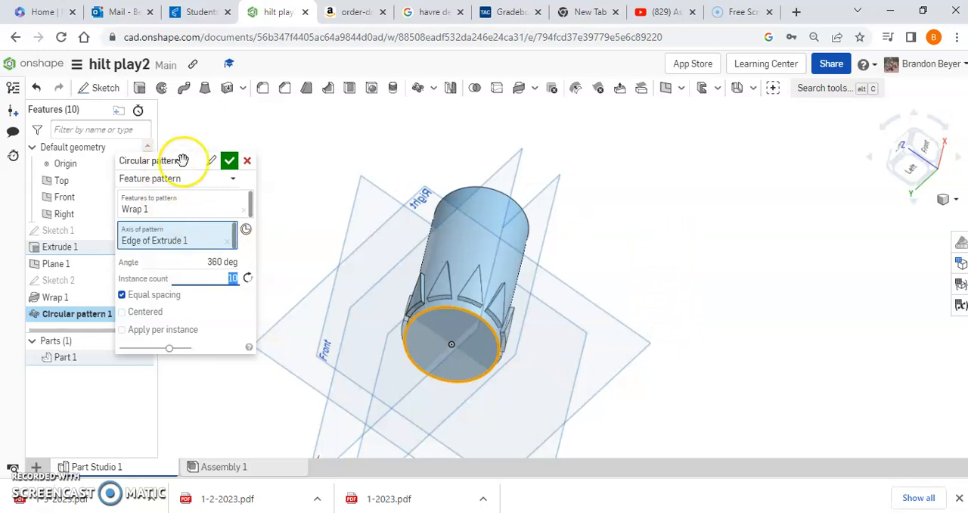
click(230, 161)
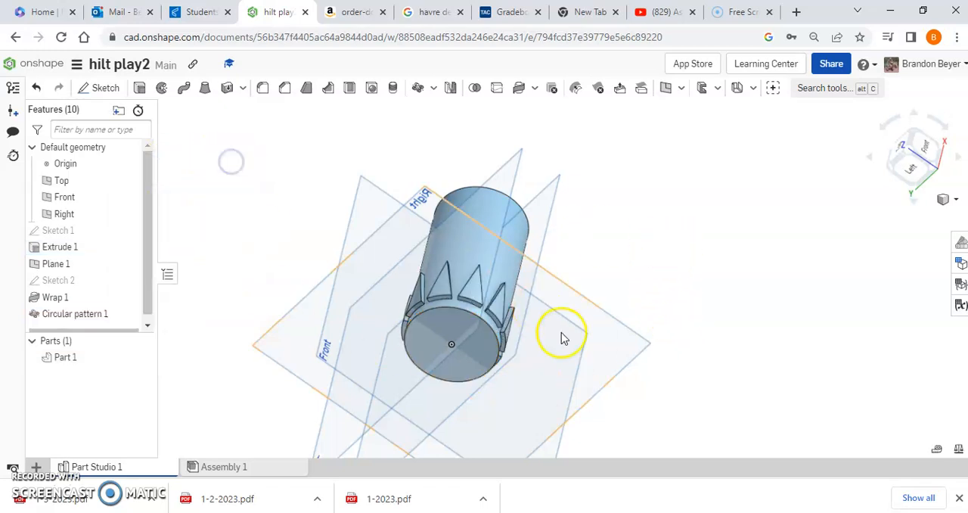
- Start a linear feature pattern with Circular pattern 1 and the original wrapped triangle, Wrap 1, as the features to repeat
right_drag(665, 263, 641, 219)
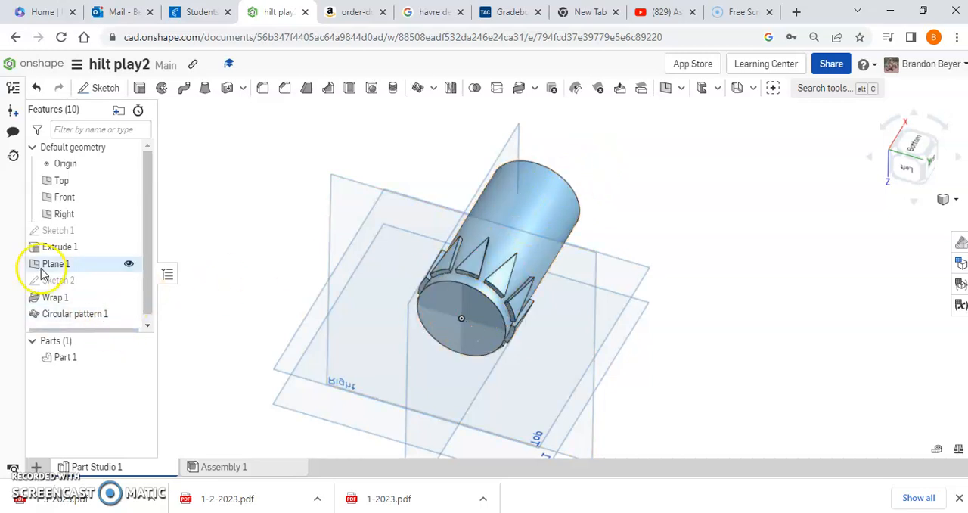
click(433, 89)
click(442, 112)
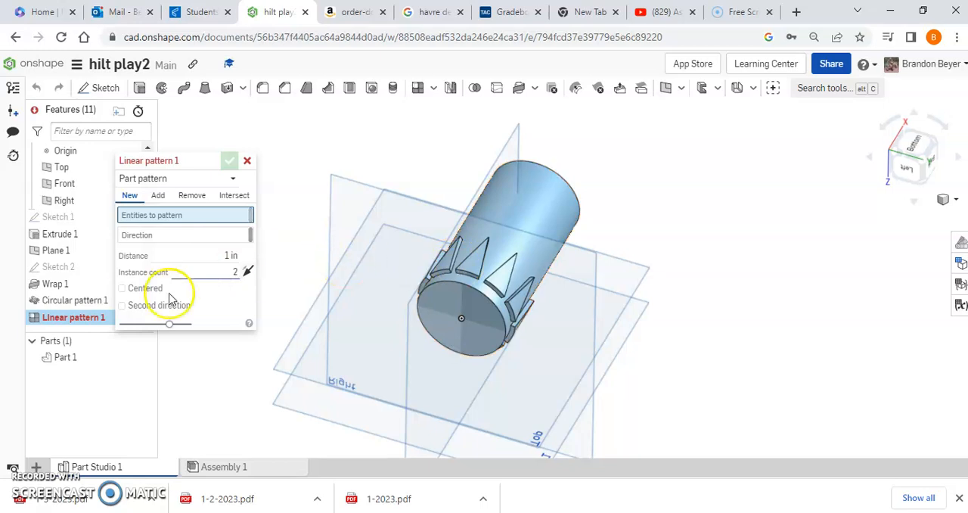
click(183, 178)
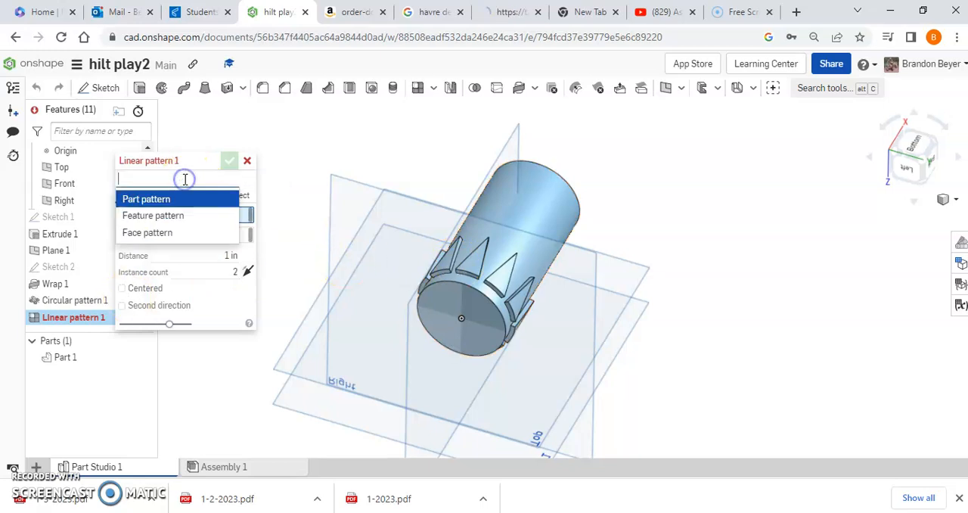
click(173, 216)
click(75, 299)
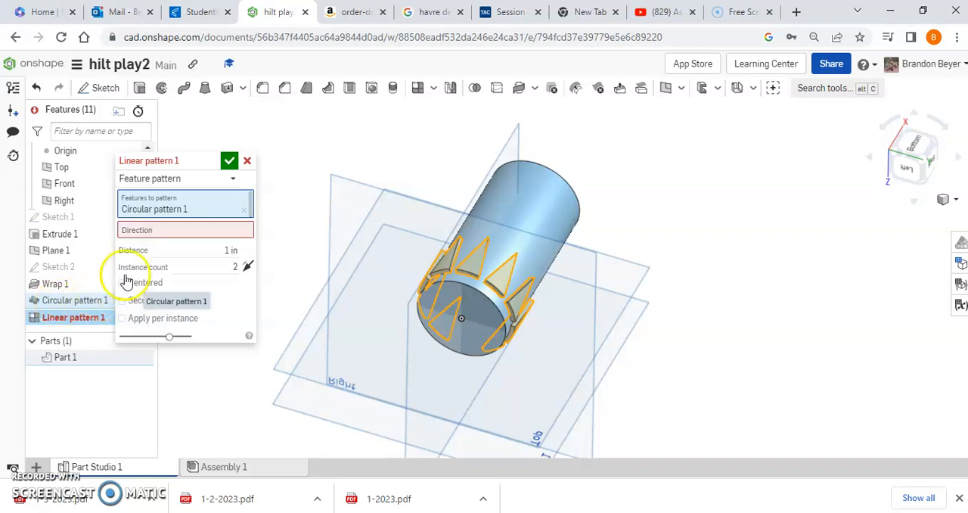
right_drag(745, 341, 747, 255)
click(496, 279)
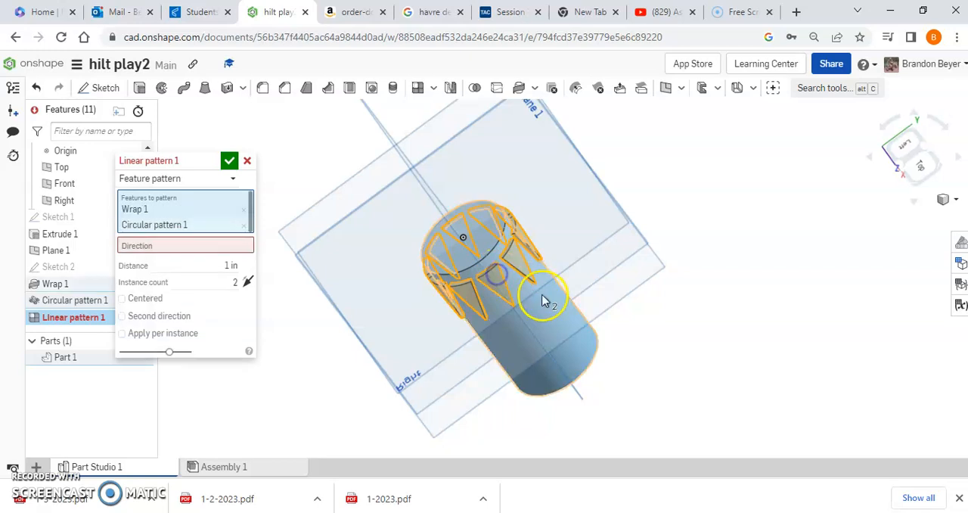
- Direct the linear pattern along the cylinder's curved face, reverse it to run up the cylinder, and set the distance to 1.5 in
right_drag(698, 216, 725, 294)
click(171, 252)
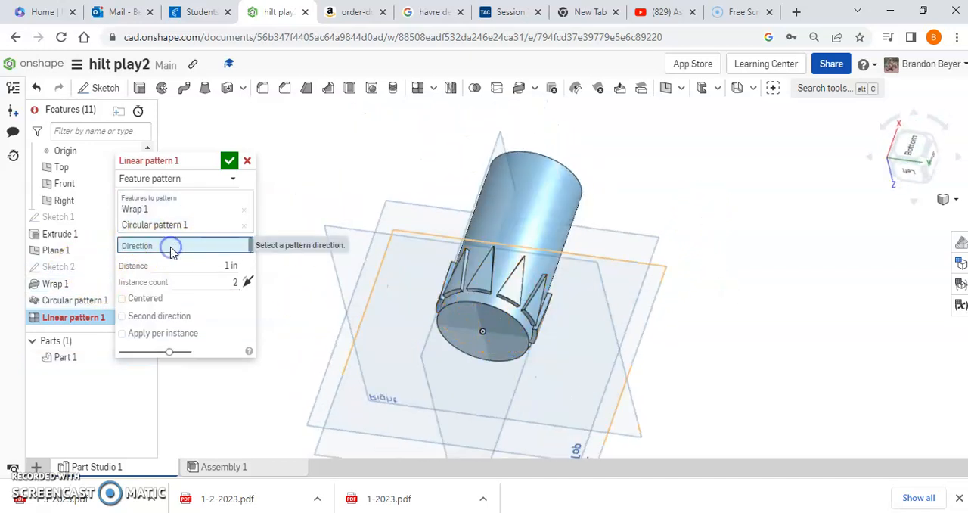
click(566, 218)
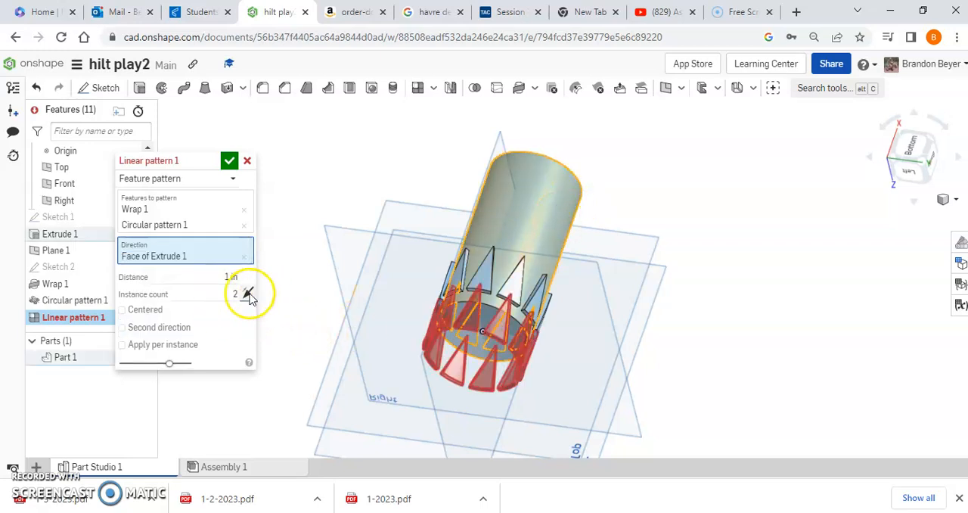
click(249, 295)
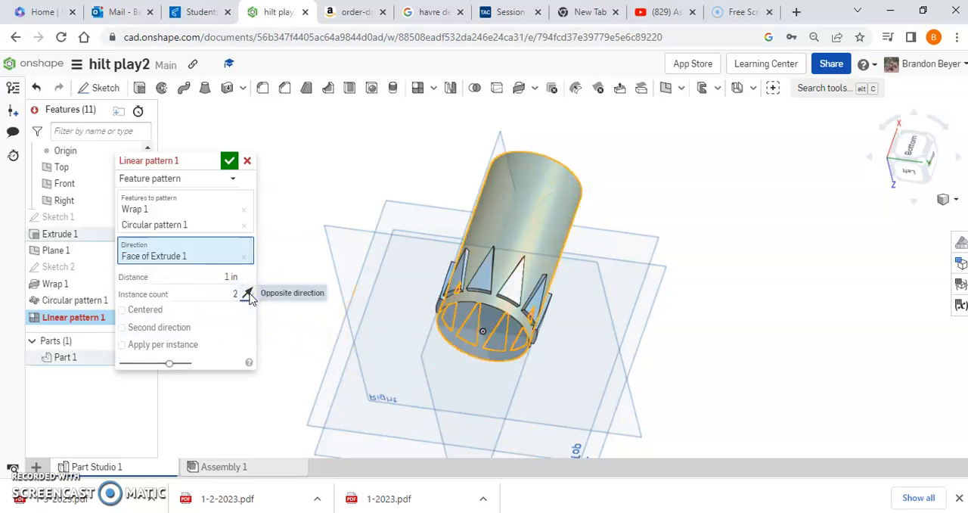
click(215, 276)
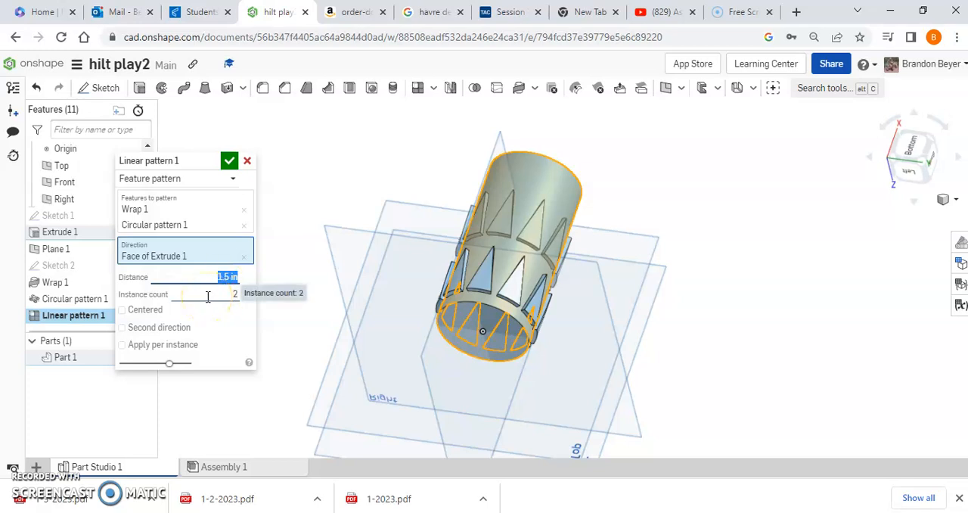
- Try 5 and 3 as the instance count of the linear pattern
click(225, 294)
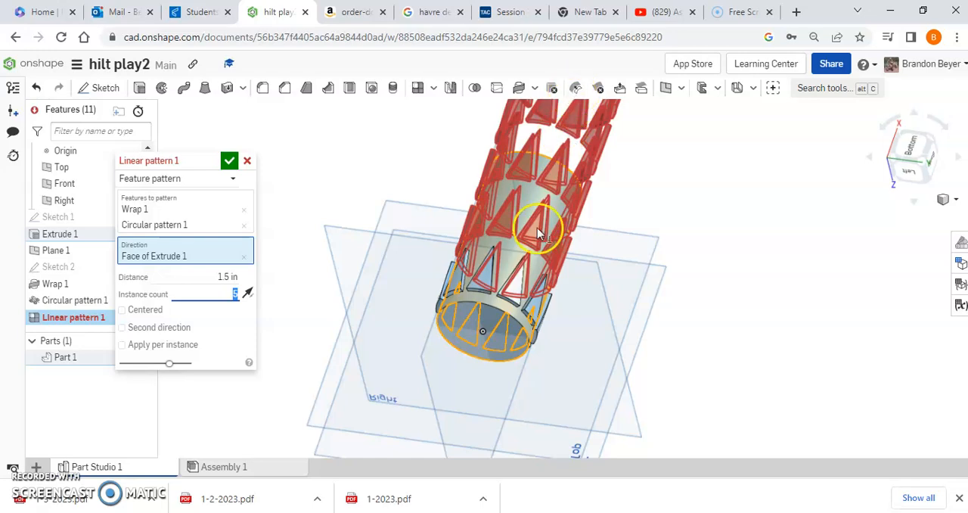
mouse_move(747, 224)
right_down()
mouse_move(693, 205)
mouse_move(768, 212)
mouse_move(741, 223)
right_up()
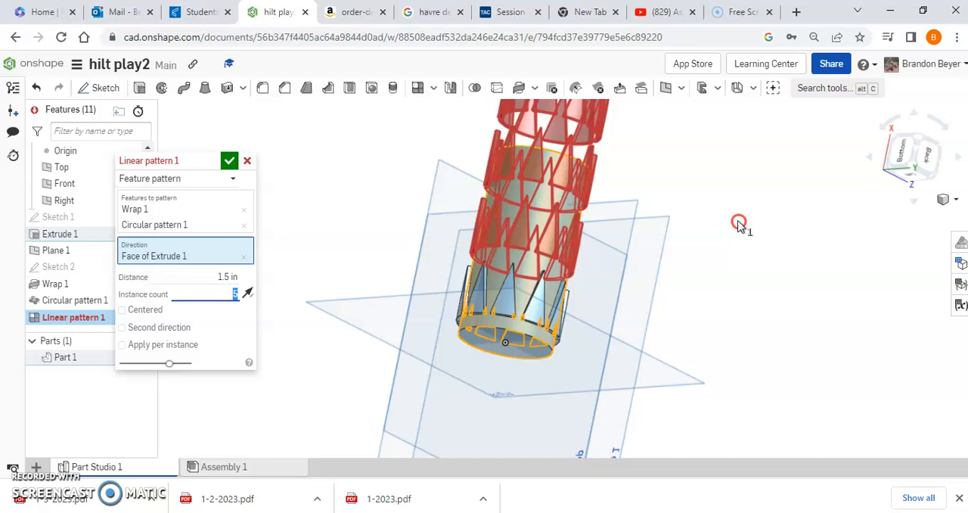
click(220, 293)
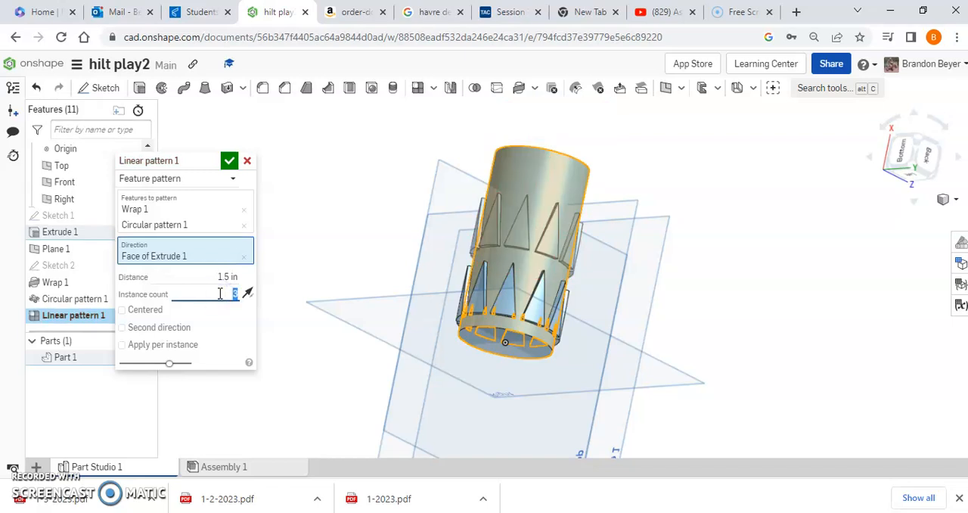
right_drag(726, 202, 684, 183)
- Set the linear pattern's instance count to 2 and accept the pattern
click(231, 291)
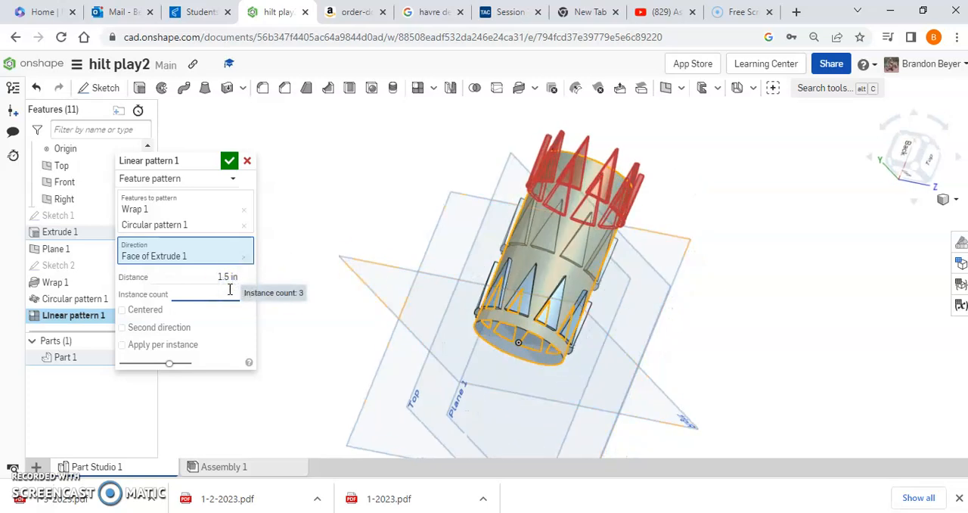
text(2)
key(Return)
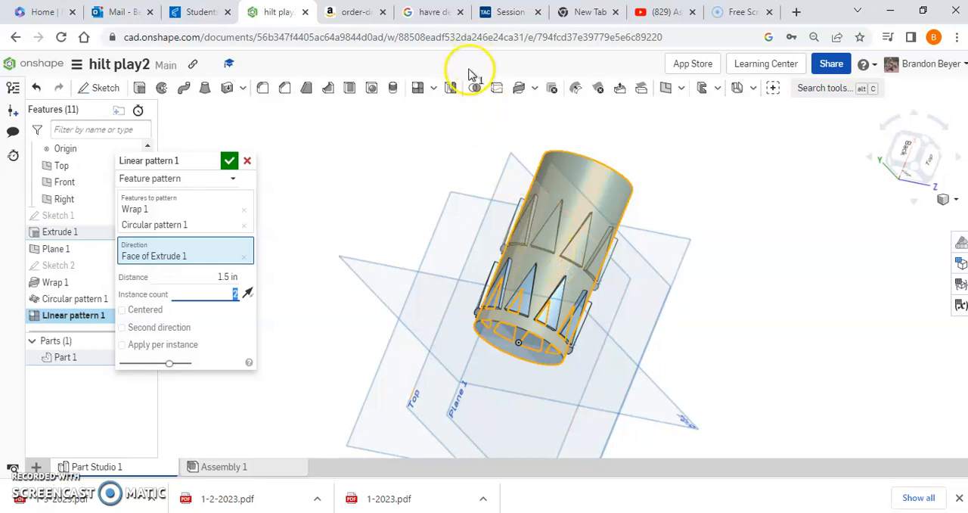
click(534, 88)
click(555, 112)
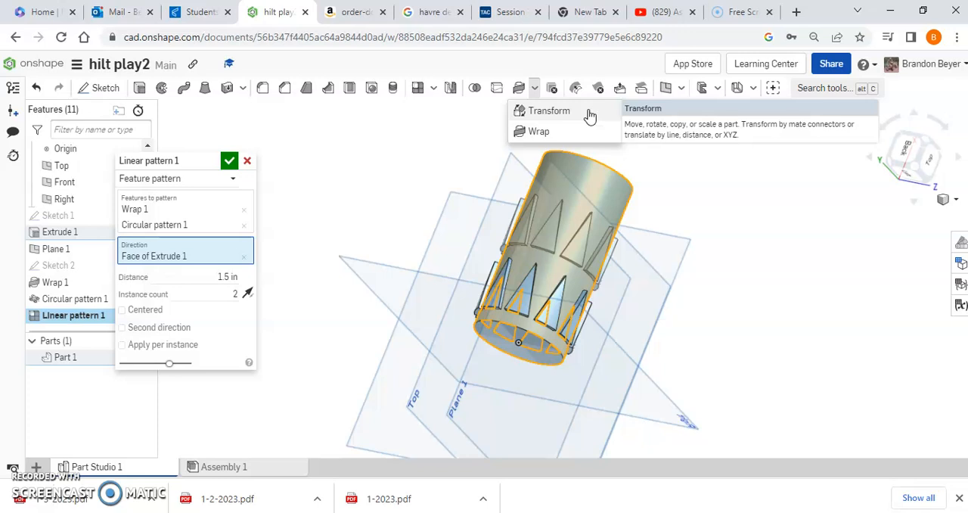
click(229, 161)
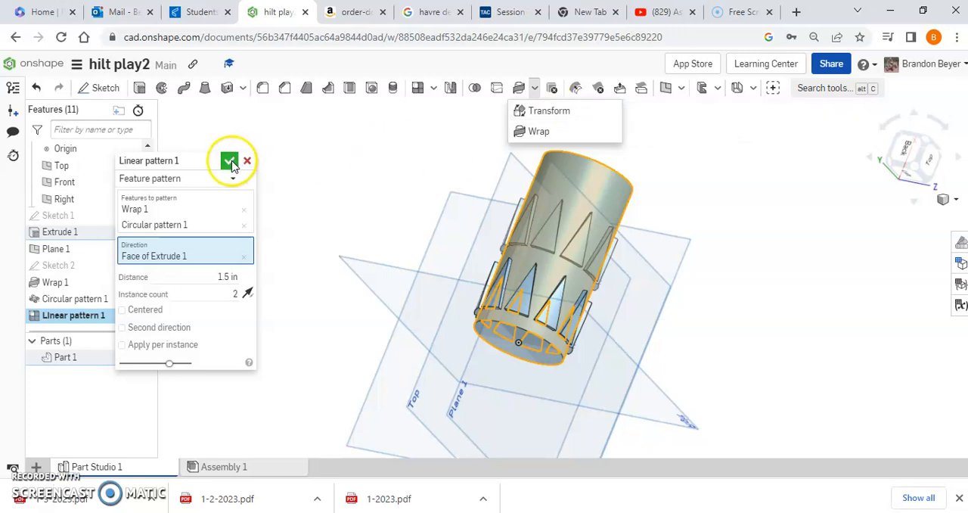
click(230, 161)
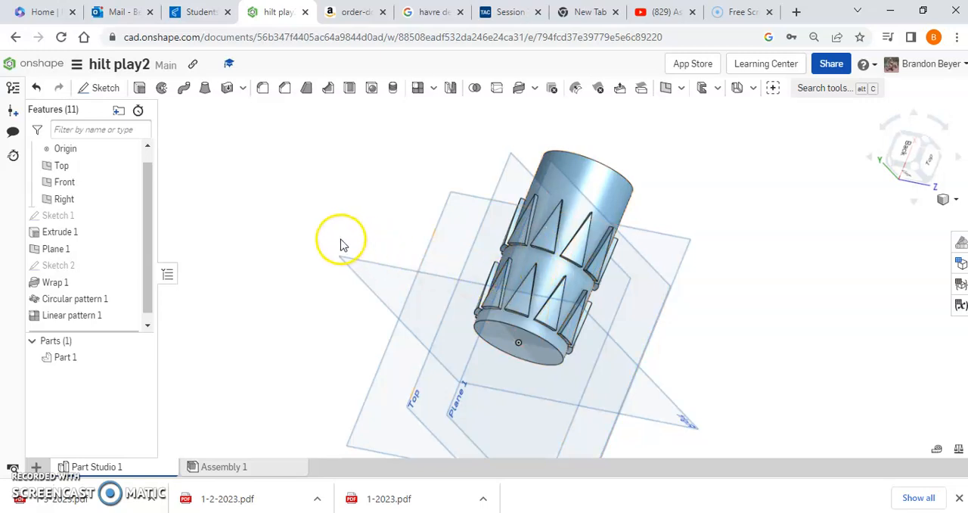
- Edit Wrap 1's position to a 15 deg angle and a 1 in V shift, and accept the change
double_click(60, 286)
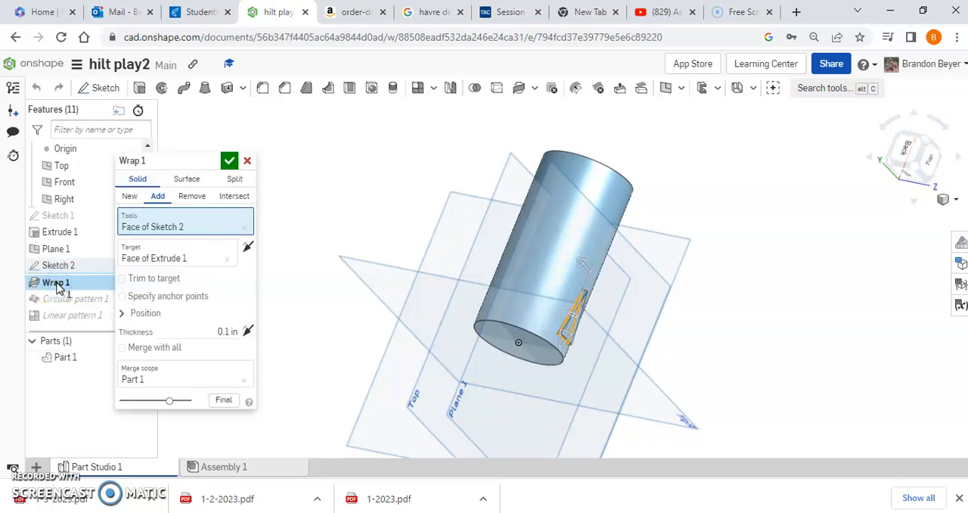
click(122, 315)
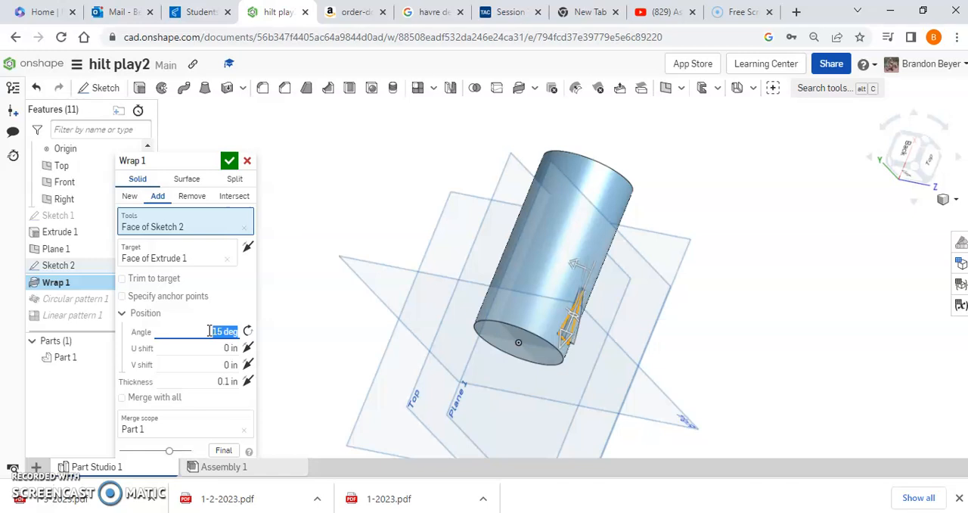
right_drag(760, 330, 712, 301)
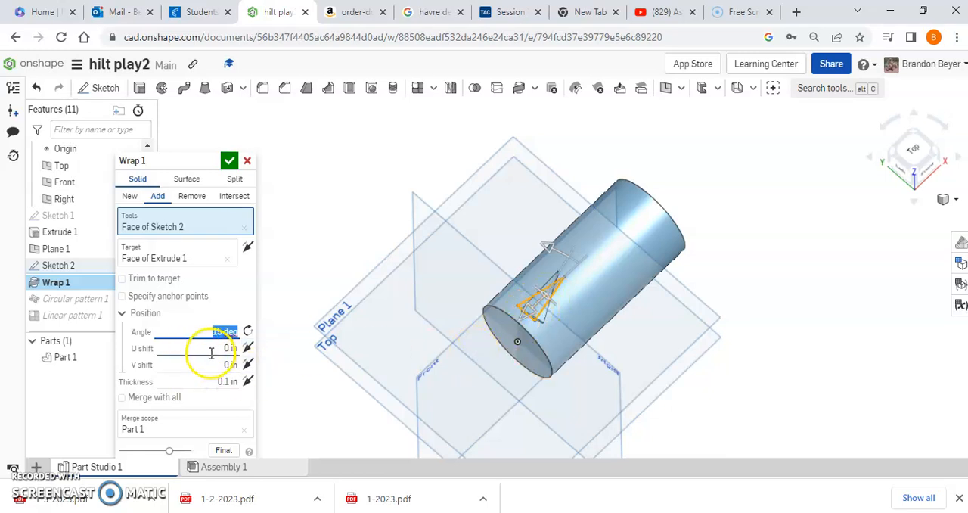
click(214, 348)
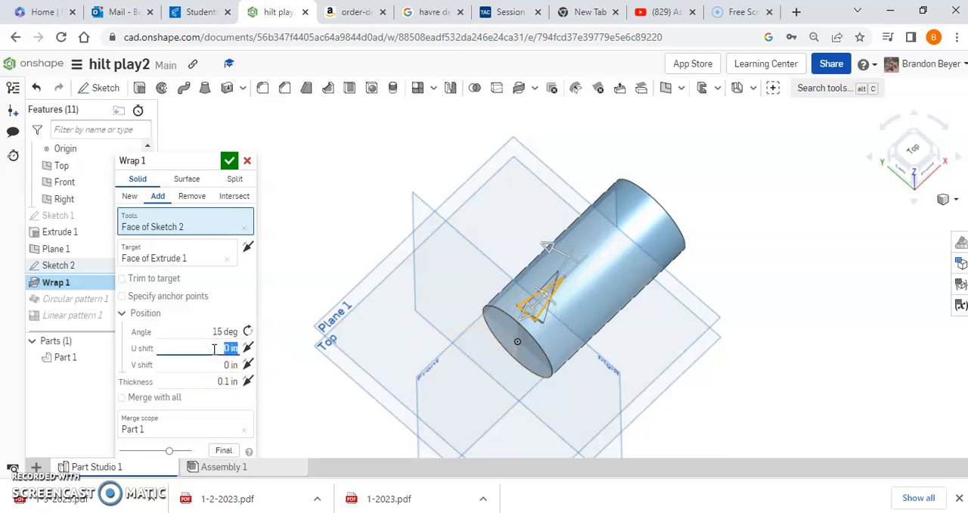
click(204, 363)
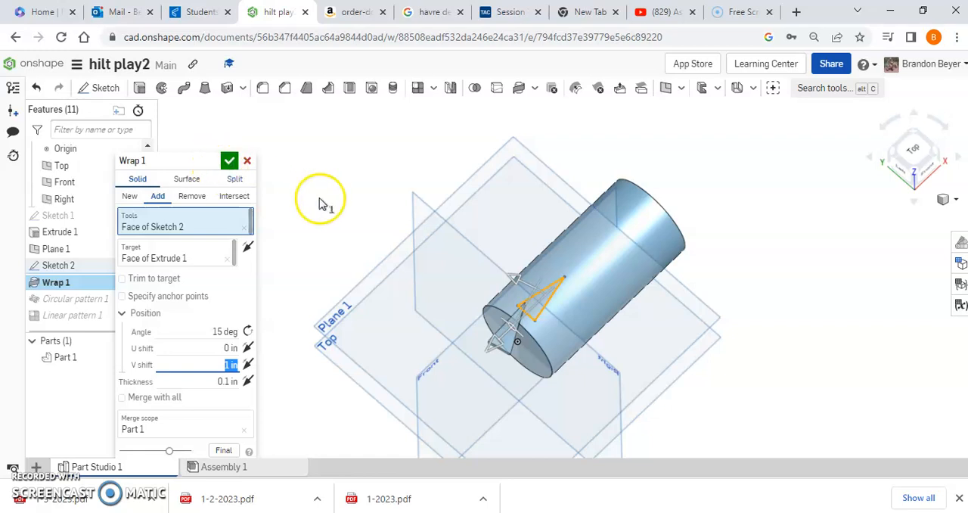
click(229, 161)
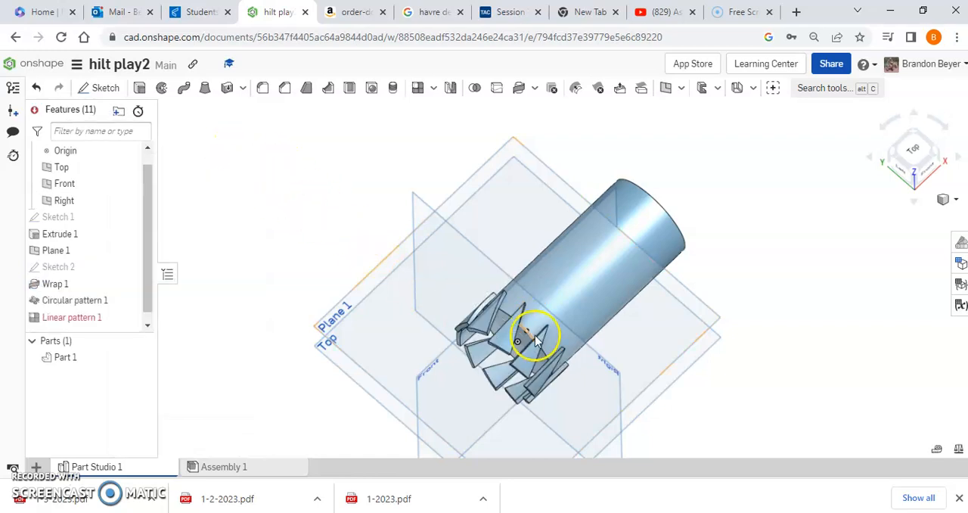
- Edit Linear pattern 1 and try patterning only Circular pattern 1, with Wrap 1 removed from its features
right_drag(802, 382, 549, 292)
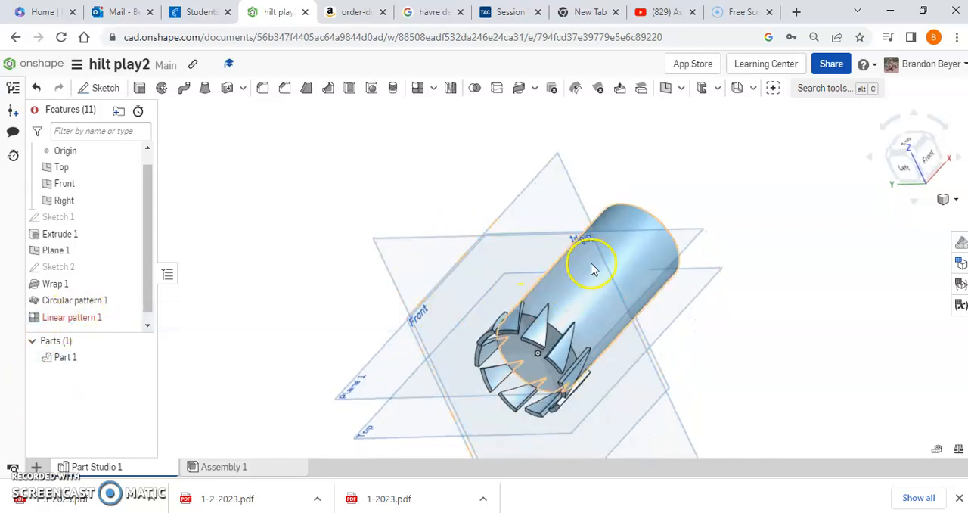
double_click(79, 319)
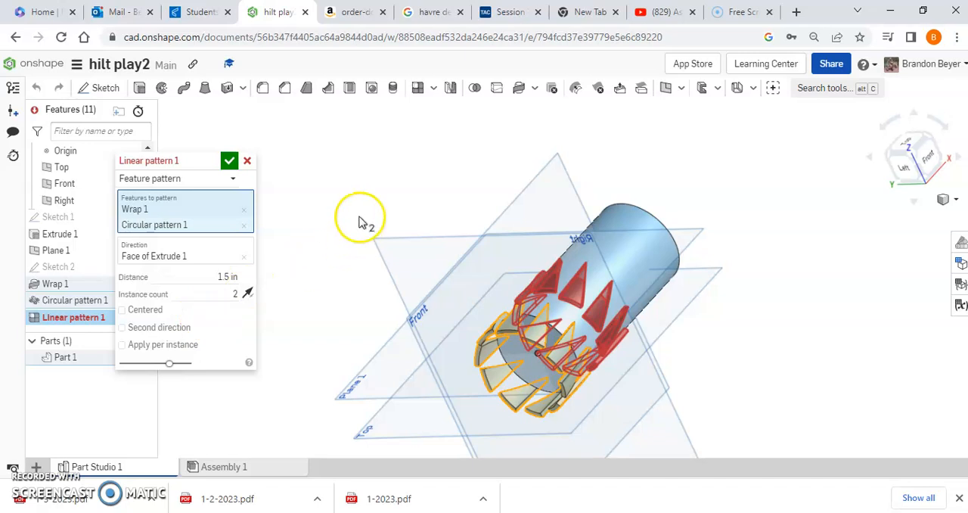
click(244, 208)
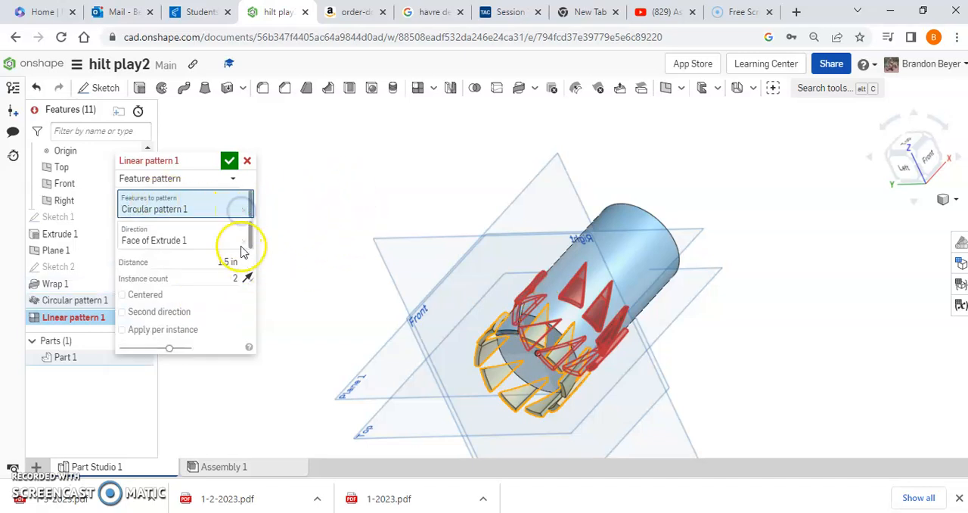
click(247, 209)
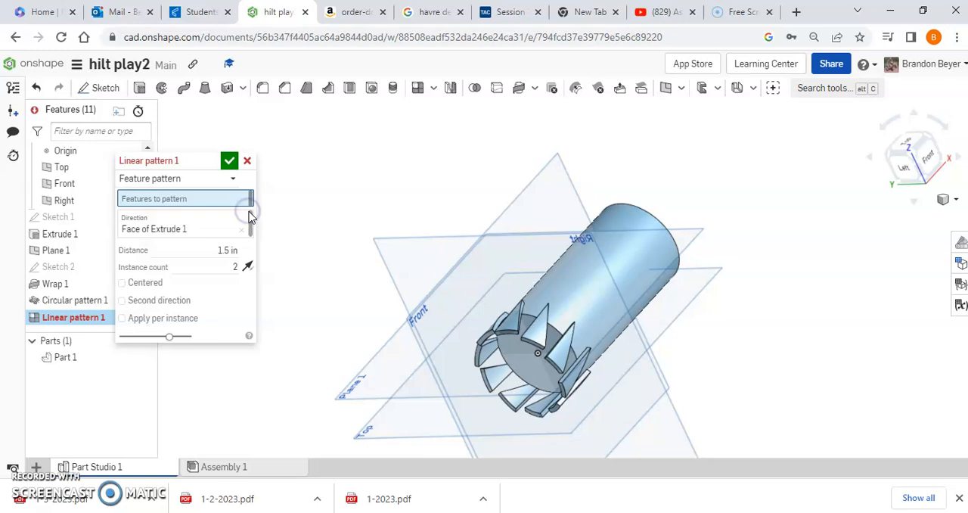
click(89, 302)
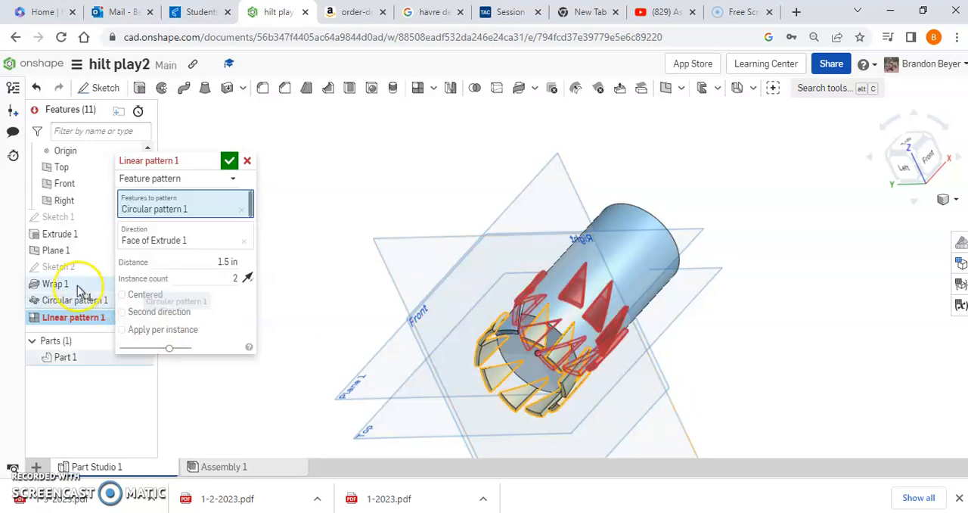
right_drag(858, 339, 877, 391)
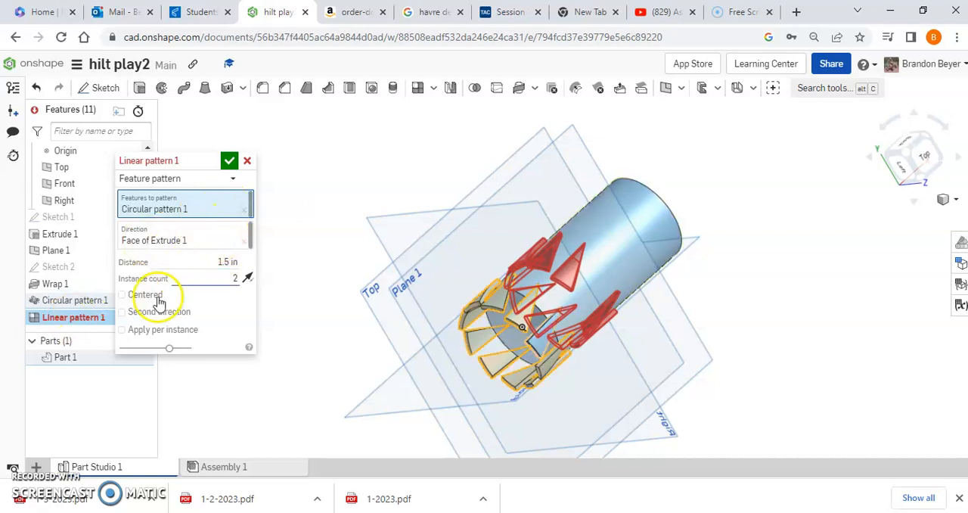
- Try the Apply per instance and Centered options on Linear pattern 1, and cancel the edit
click(122, 331)
click(123, 330)
click(123, 294)
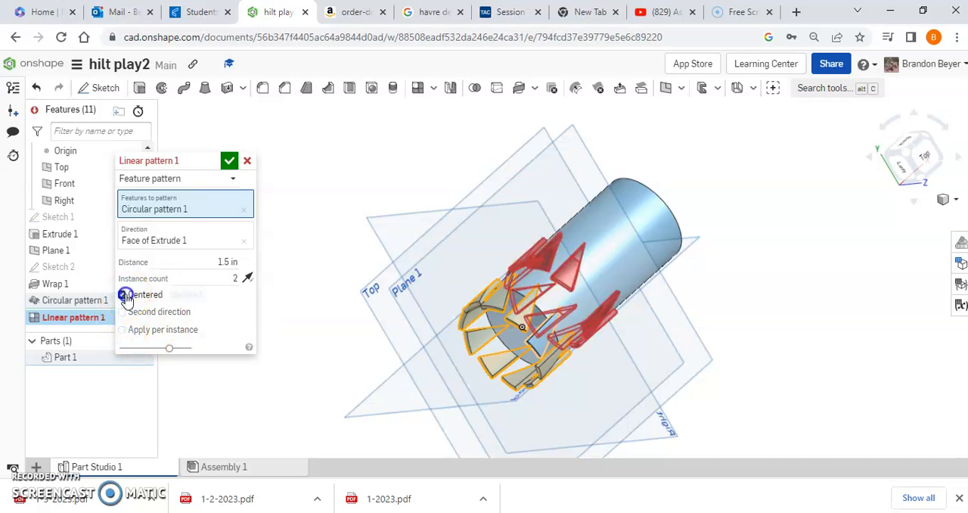
click(122, 294)
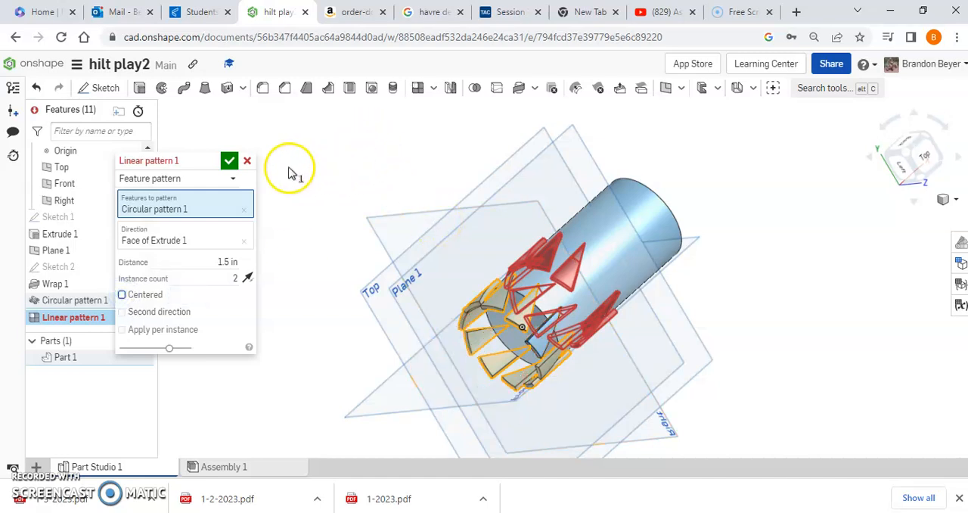
click(250, 161)
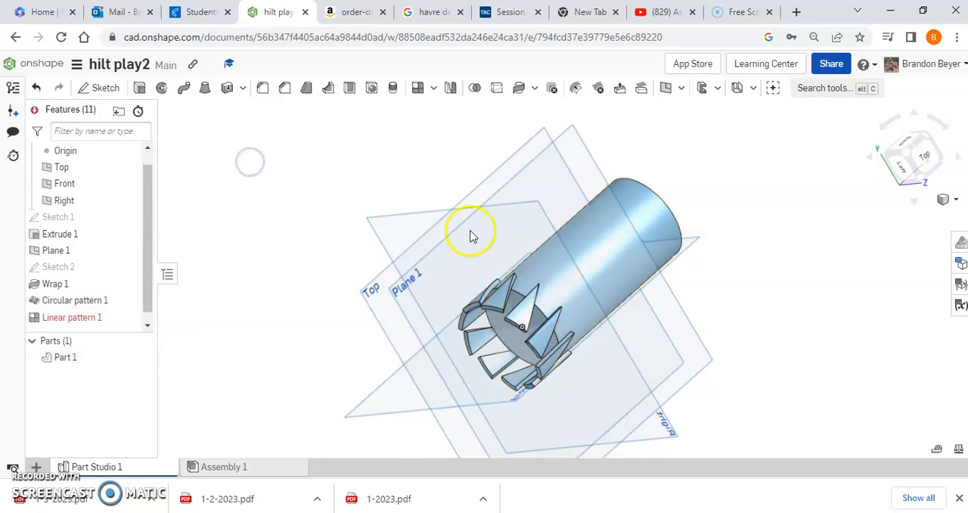
right_drag(770, 316, 592, 238)
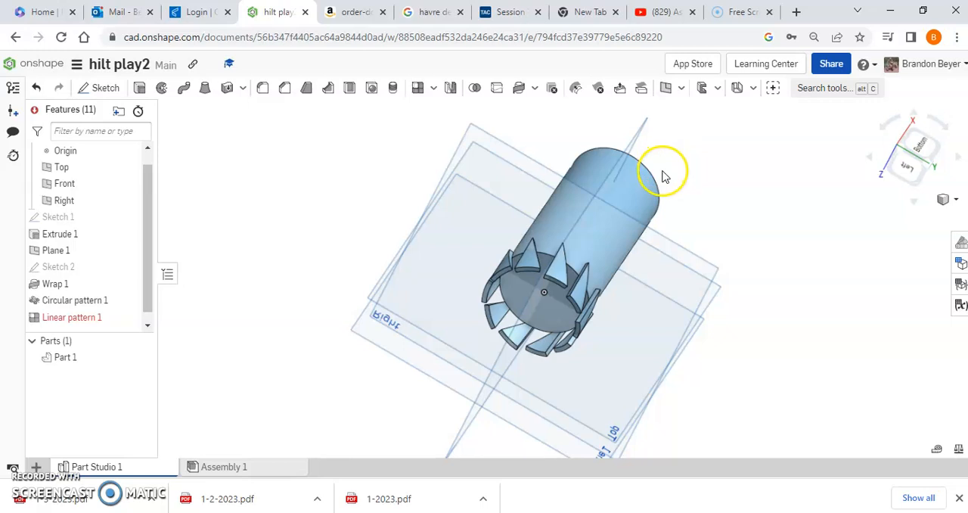
click(187, 95)
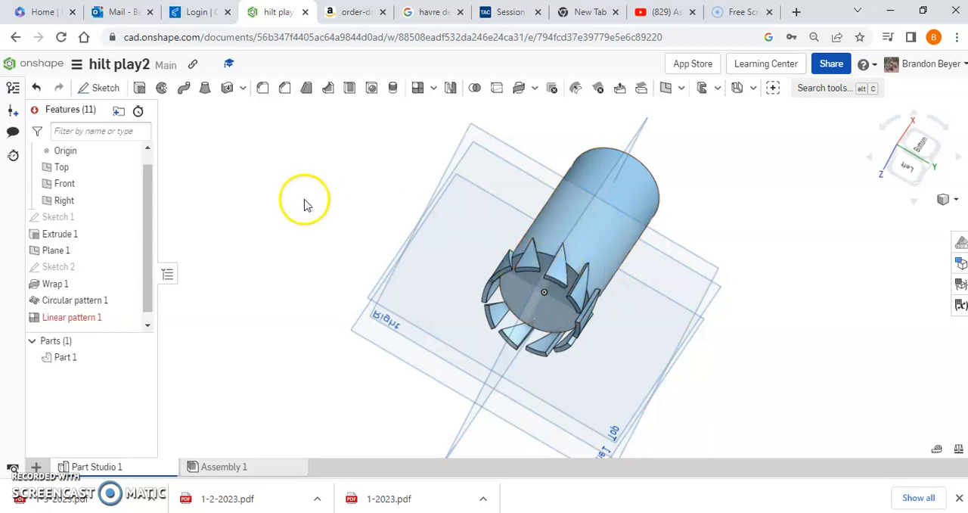
- Open the Hilt 3.0 document from the documents list and show its Part Studio 1
click(23, 64)
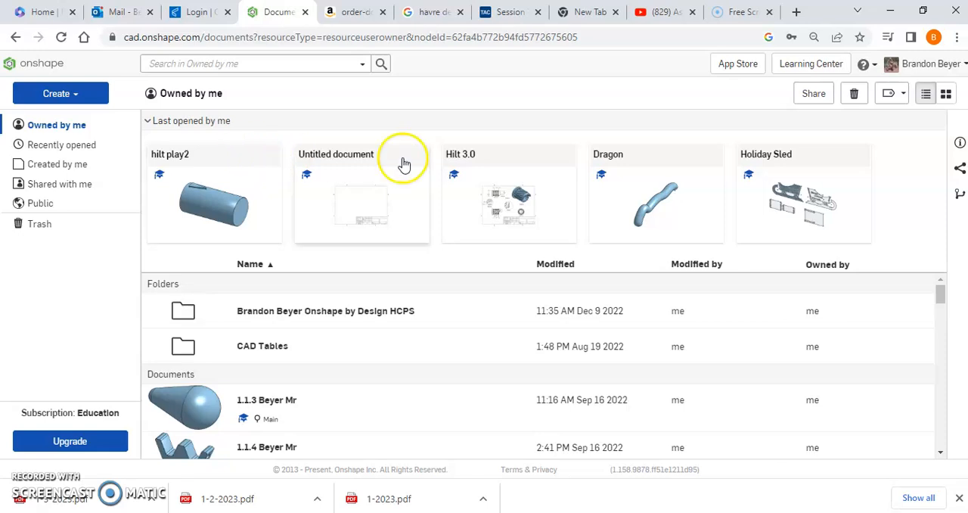
click(508, 161)
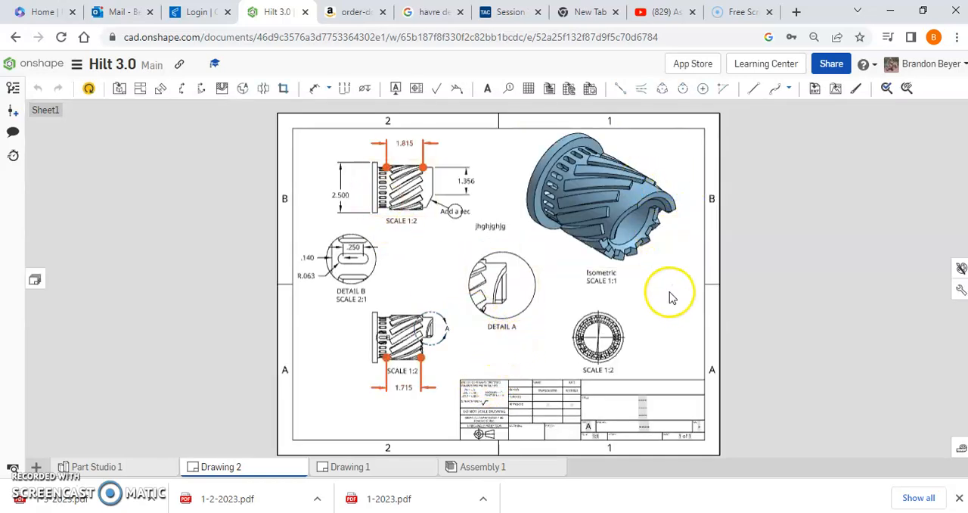
click(142, 469)
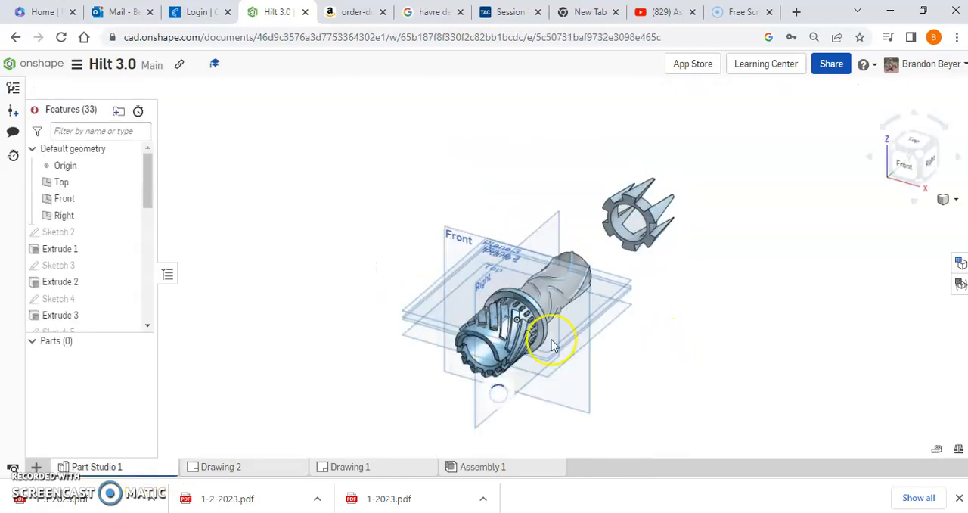
- Examine the slanted raised ribs and slots around the finished hilt, including its Left and Bottom views
scroll(555, 346, up, 3)
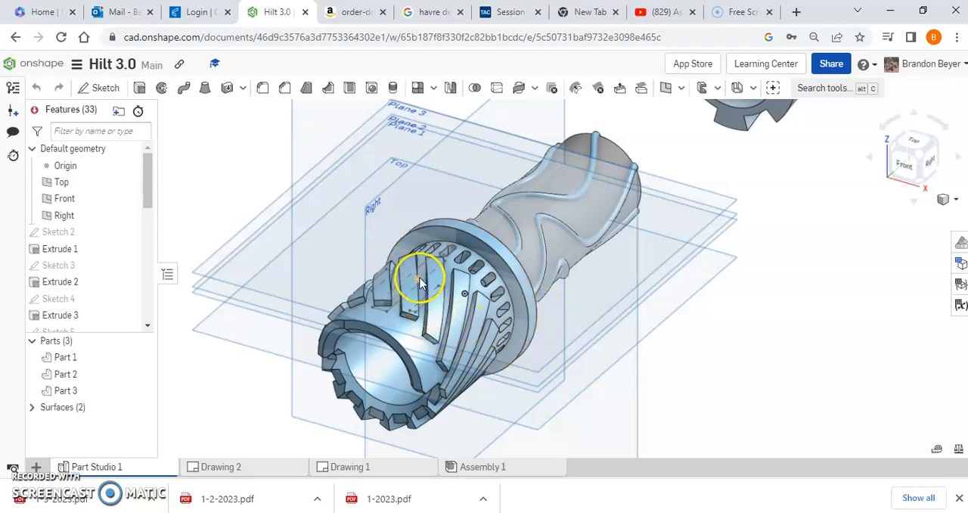
right_drag(827, 318, 721, 225)
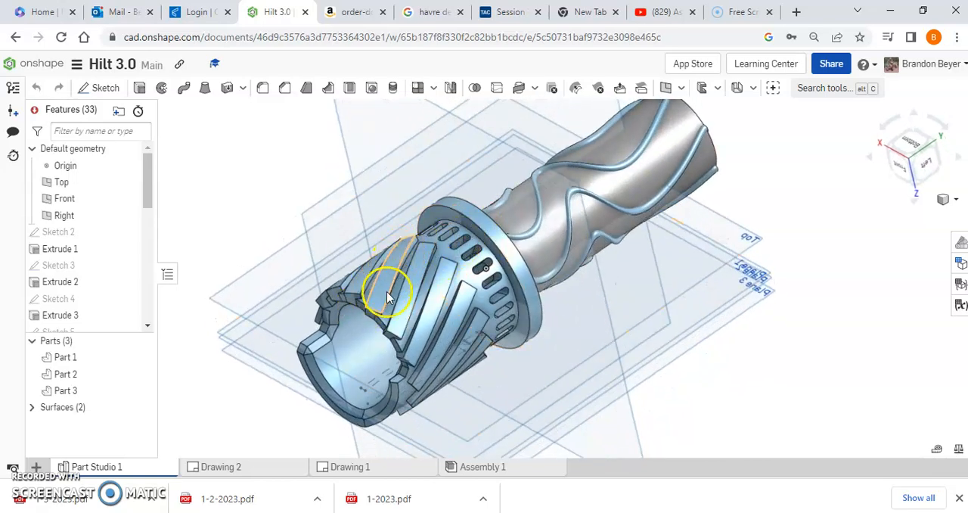
right_drag(747, 359, 713, 338)
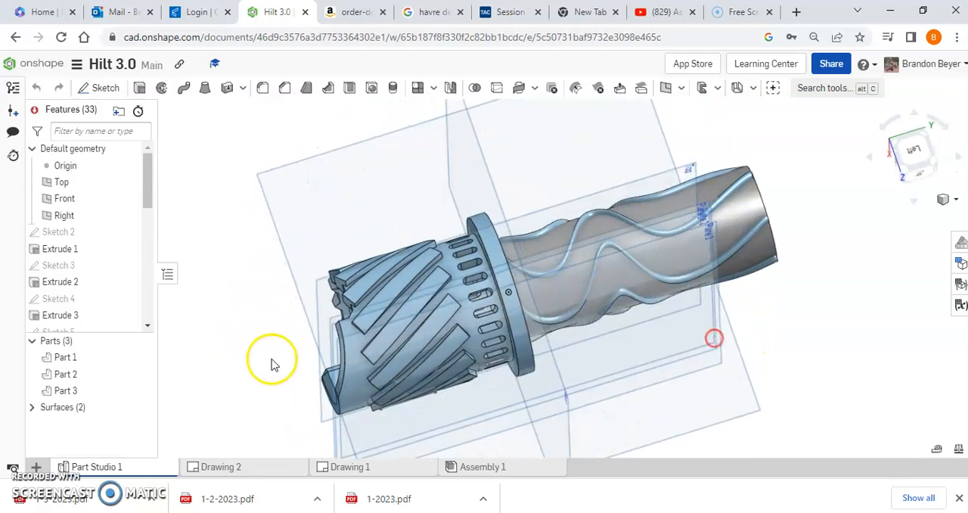
right_drag(620, 397, 581, 382)
click(908, 155)
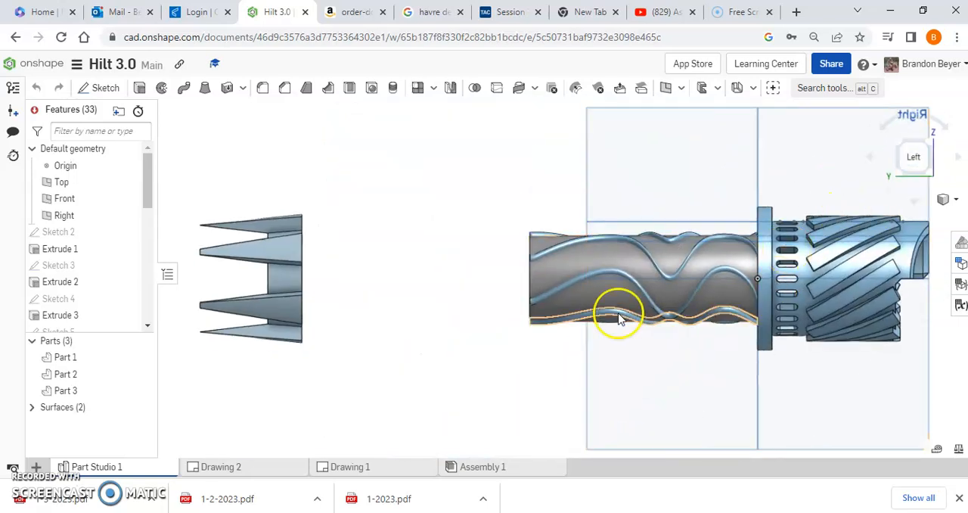
scroll(648, 305, up, 6)
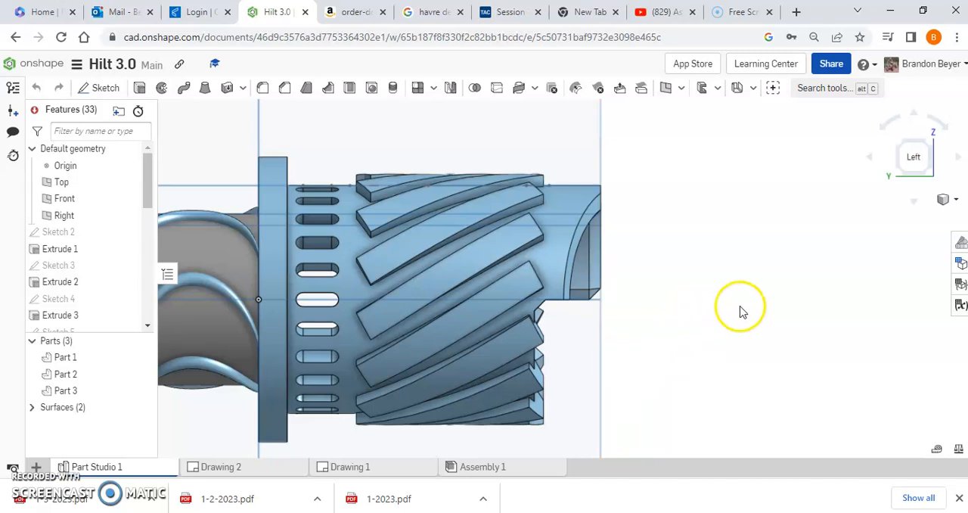
click(933, 147)
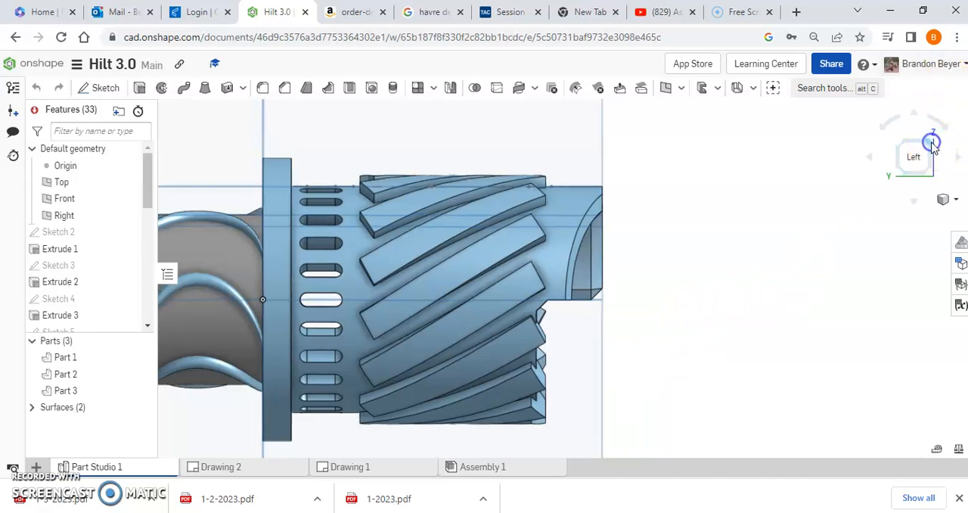
right_drag(857, 401, 764, 307)
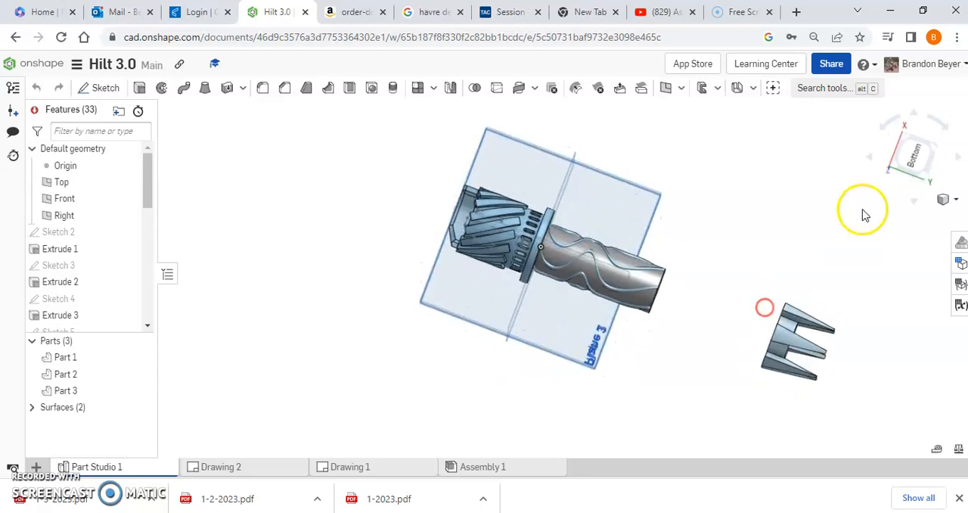
click(914, 154)
scroll(567, 105, up, 2)
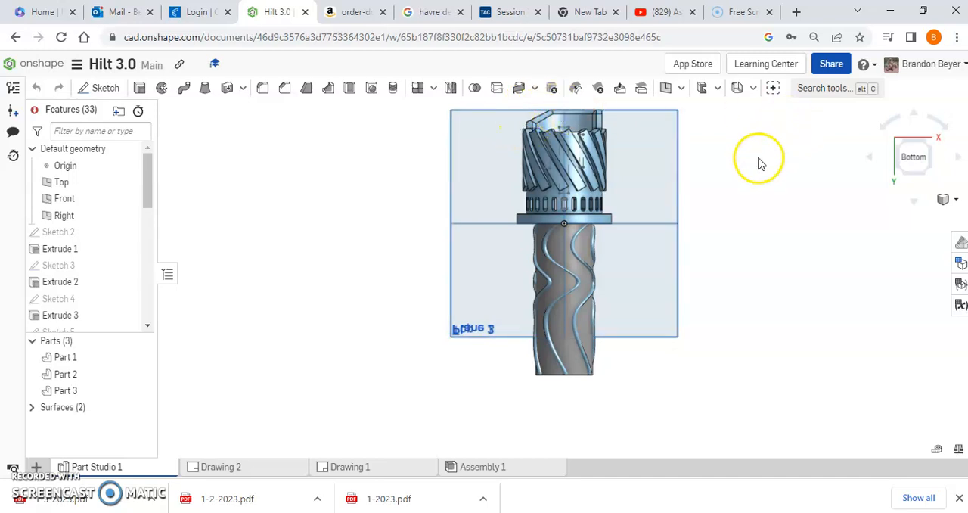
- Examine the separate spiked ring and review the Transform 1 and Extrude 8 settings that form it, leaving both unchanged
right_drag(794, 169, 789, 297)
scroll(546, 302, down, 5)
scroll(650, 238, up, 6)
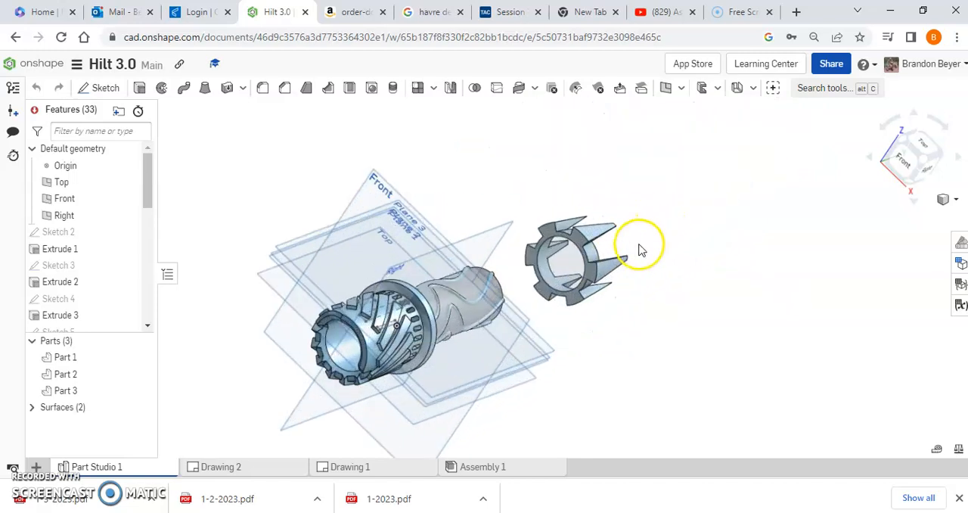
mouse_move(744, 300)
right_down()
mouse_move(726, 289)
mouse_move(741, 292)
mouse_move(747, 313)
right_up()
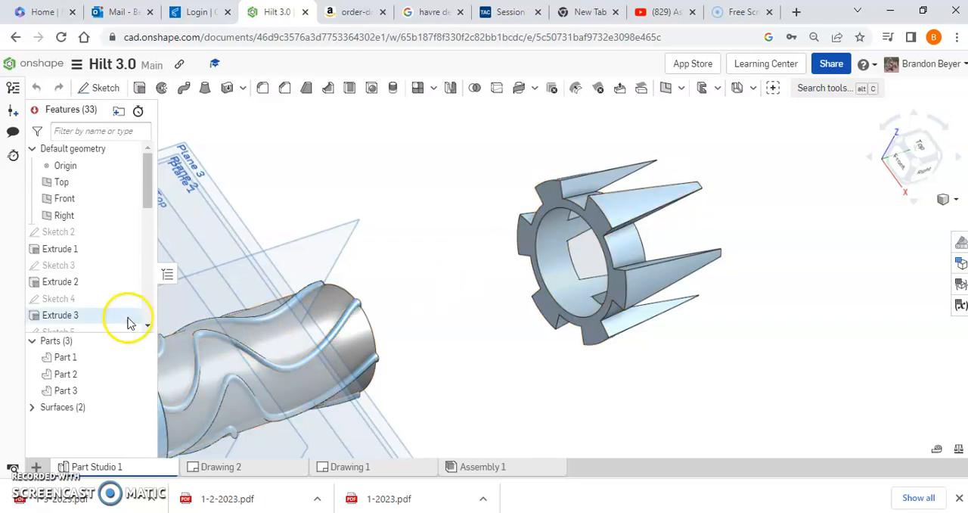
drag(146, 201, 138, 315)
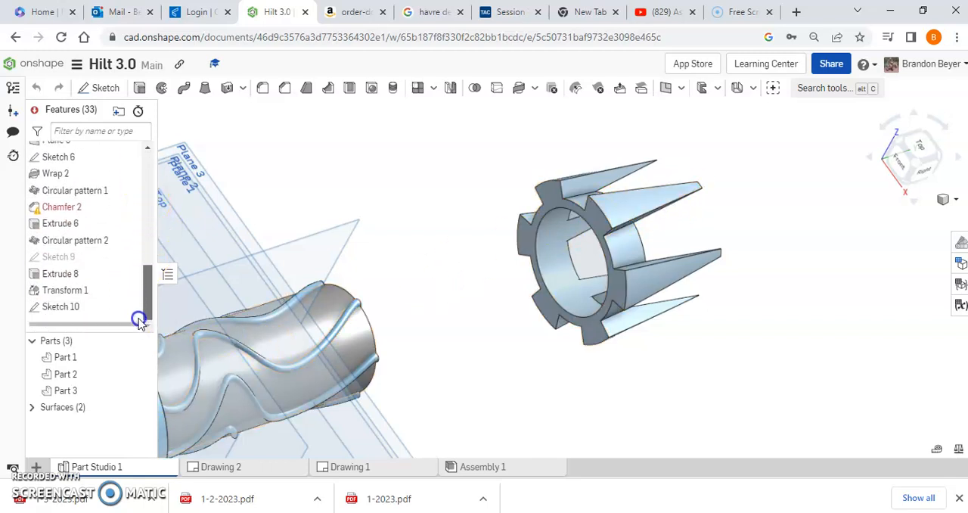
double_click(64, 293)
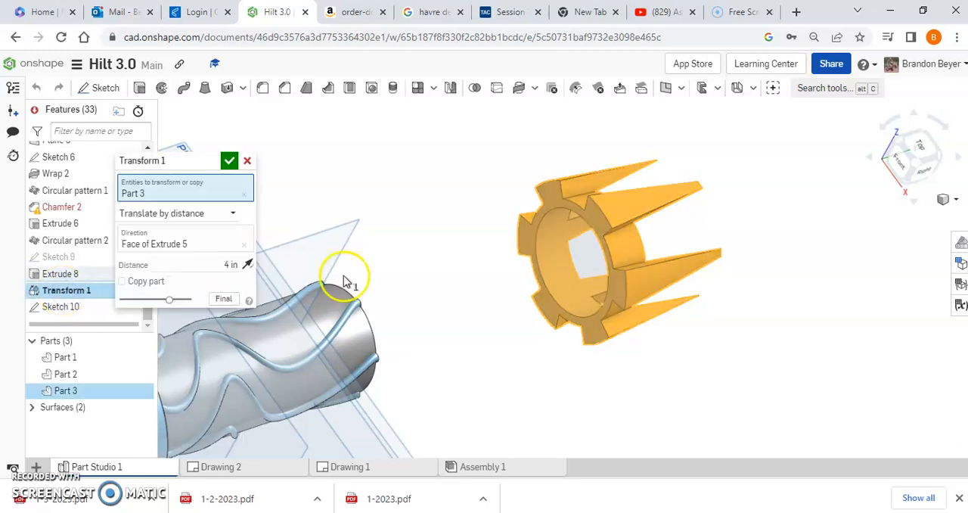
click(248, 161)
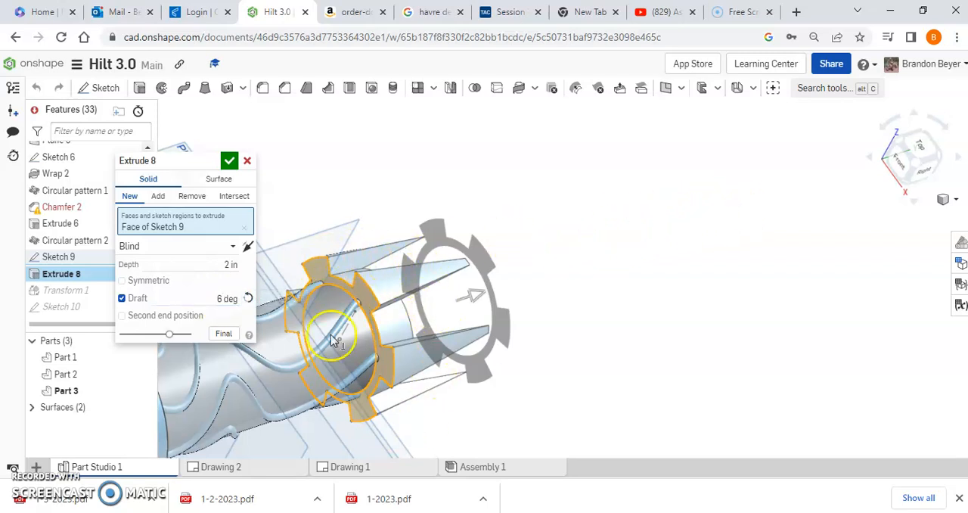
click(228, 161)
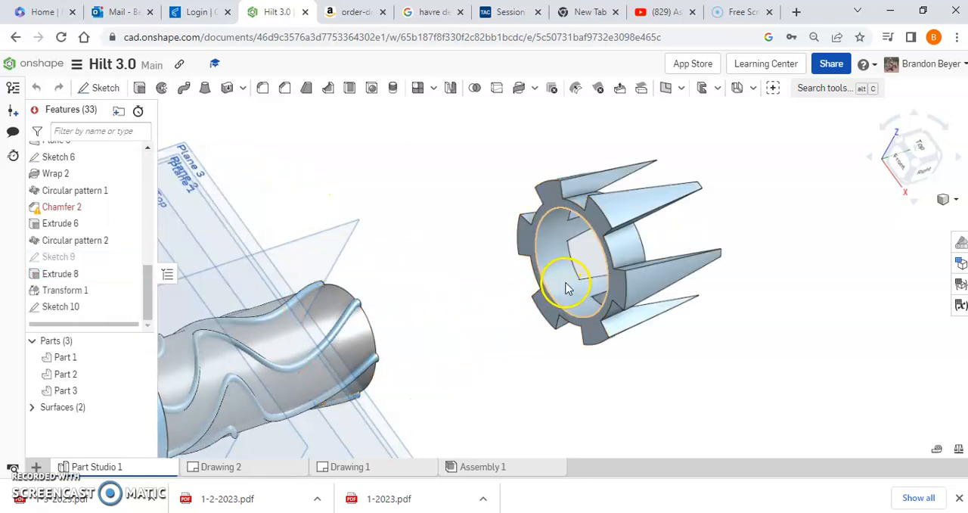